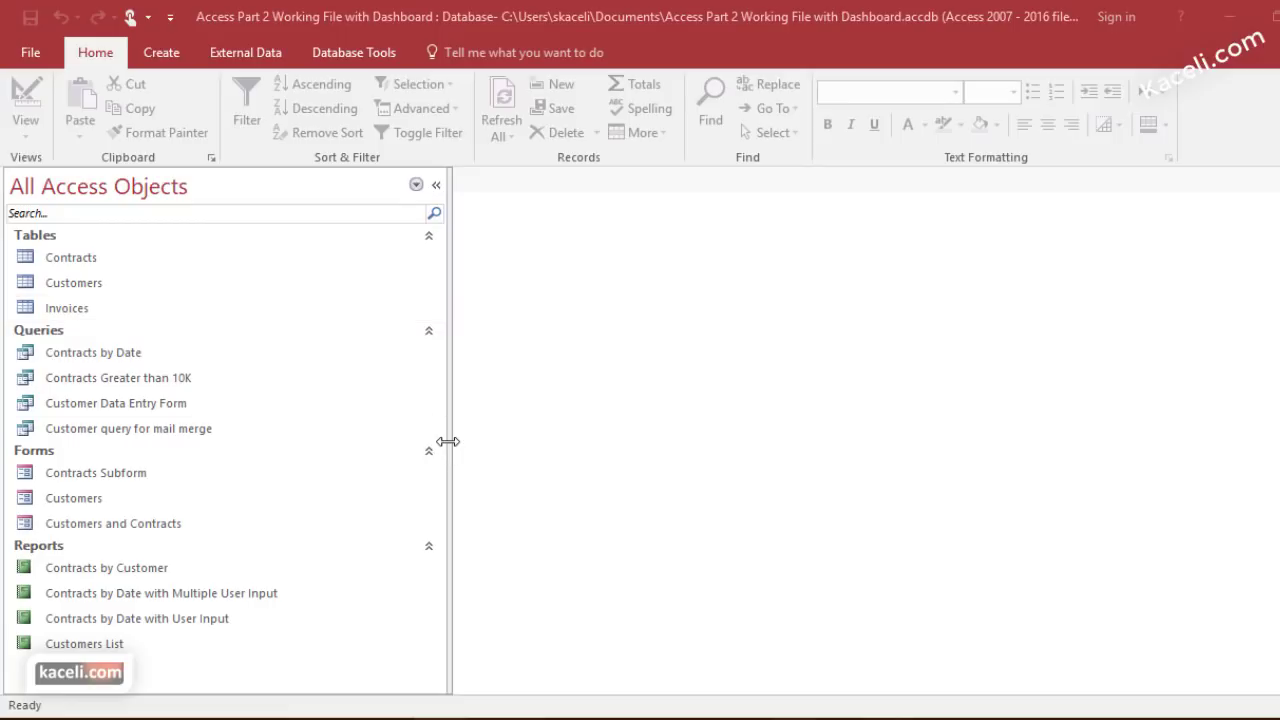
Step: Drag the All Access Objects pane's right edge leftward to narrow it
left_click_drag(447, 441, 310, 442)
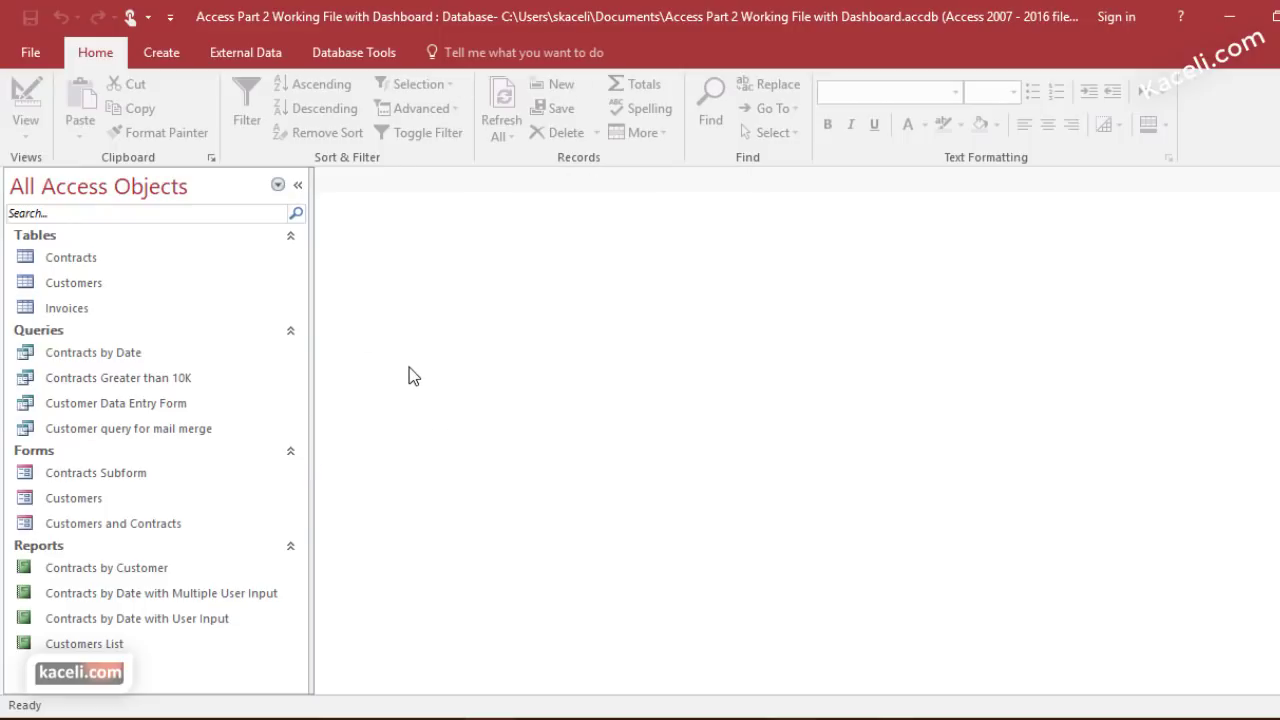
Step: Search 'switch' in Tell Me and launch the Switchboard Manager
left_click(500, 56)
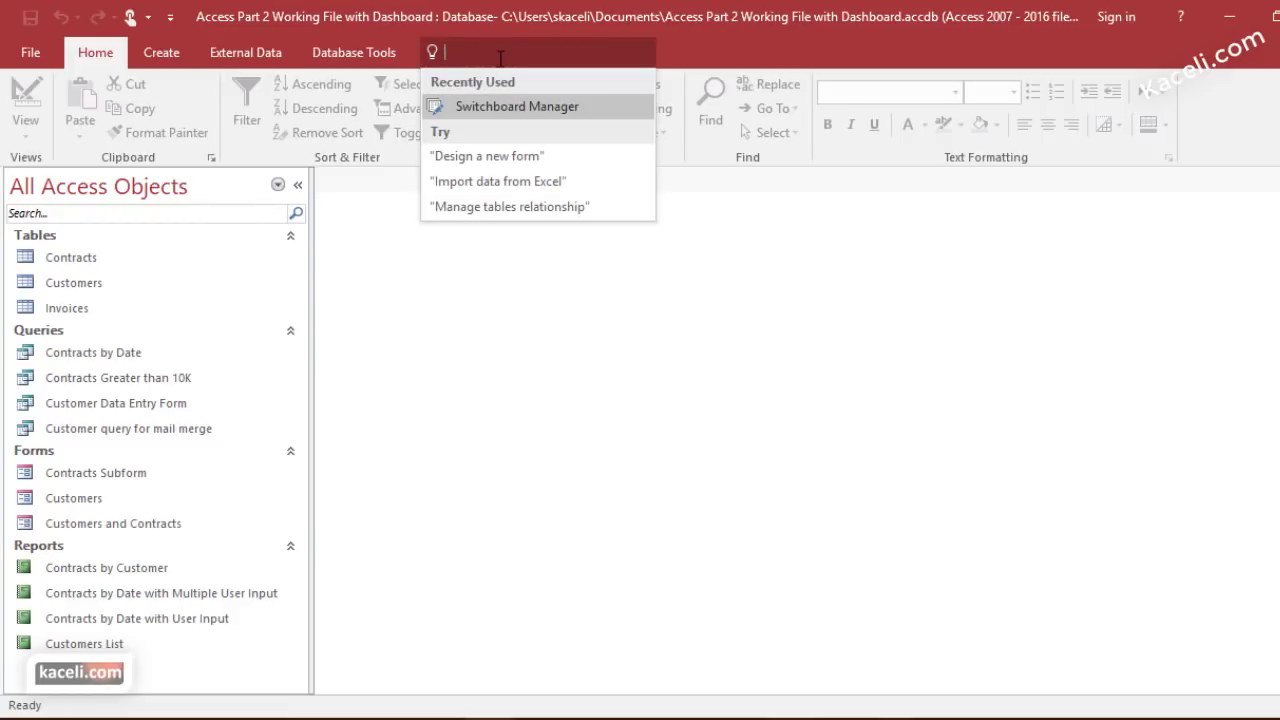
key("Escape")
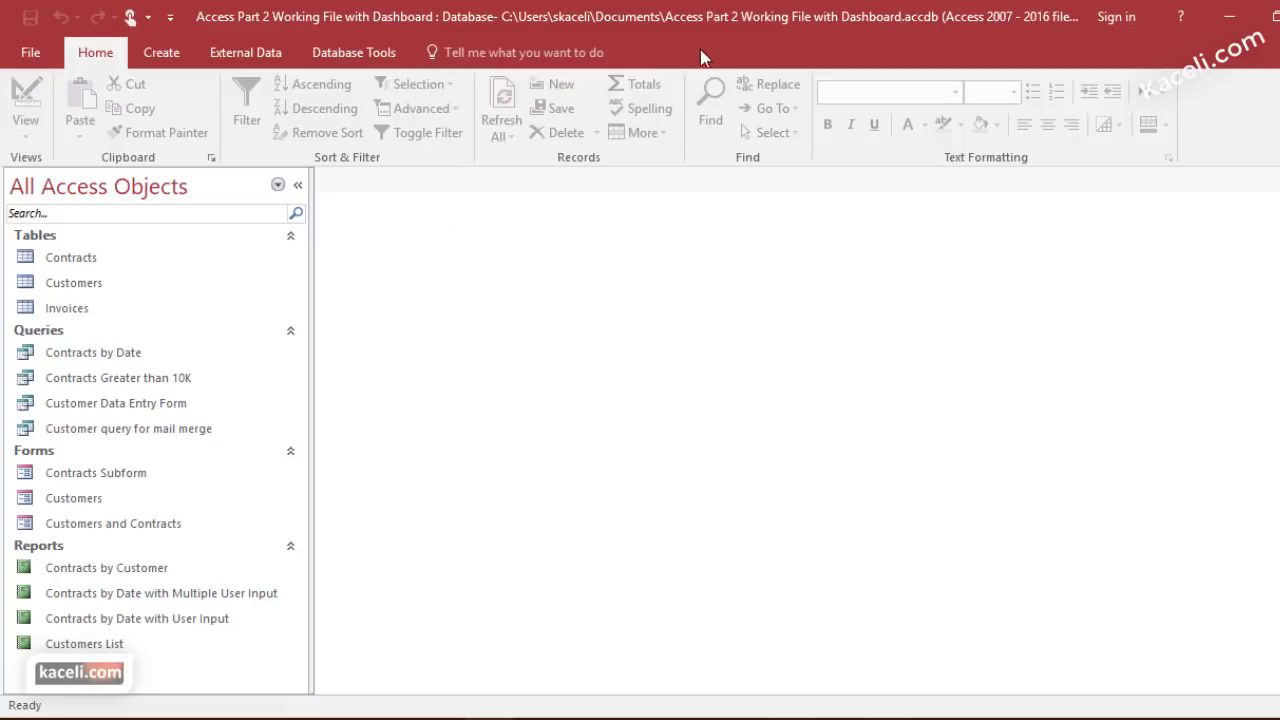
left_click(482, 57)
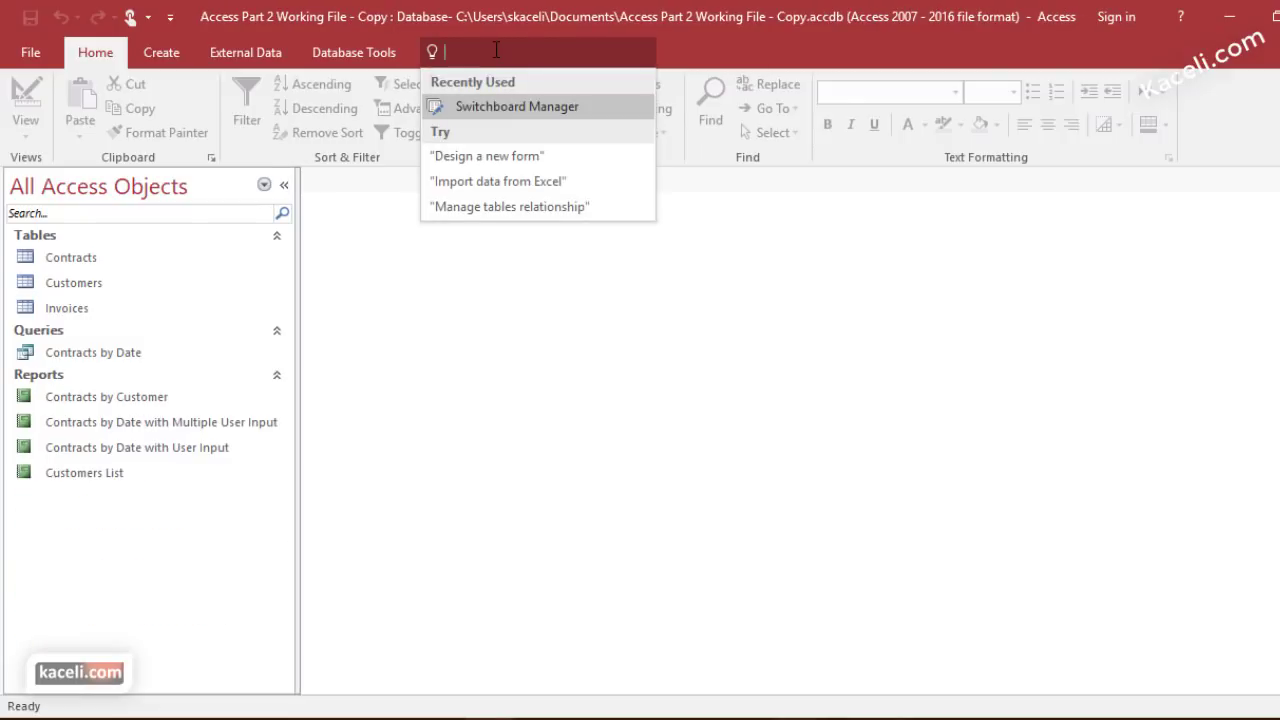
type("switch")
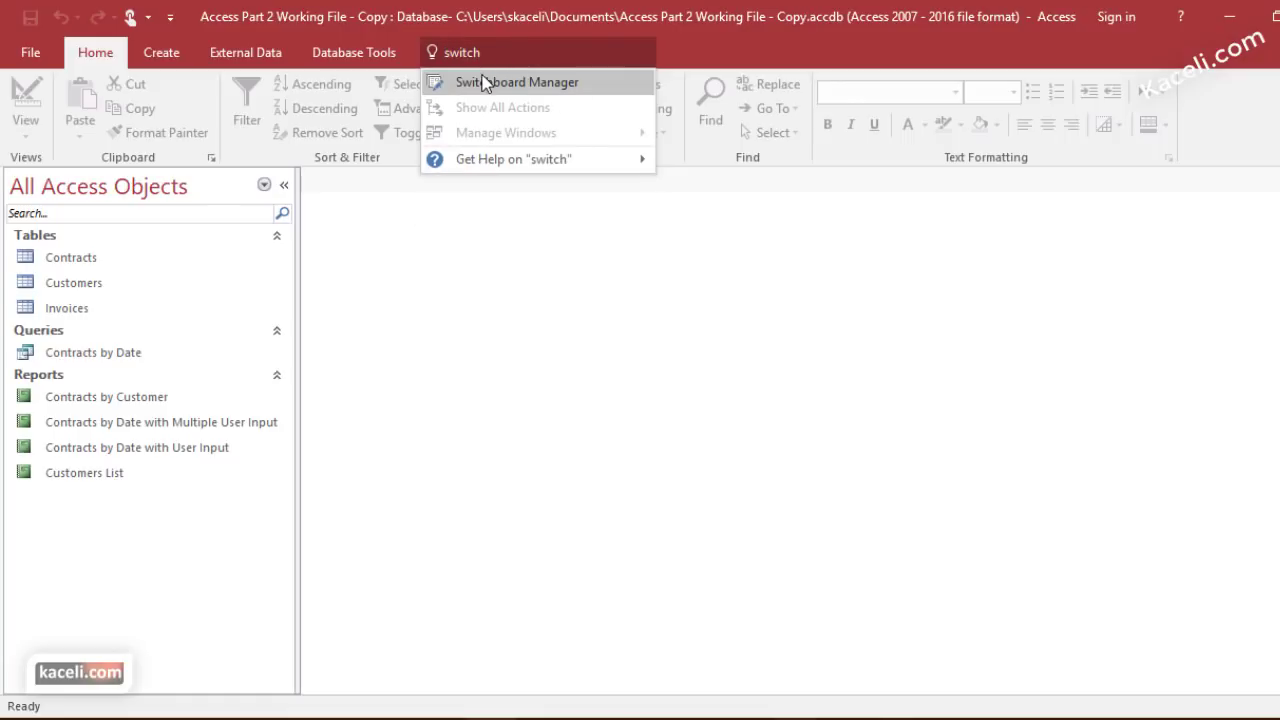
left_click(502, 90)
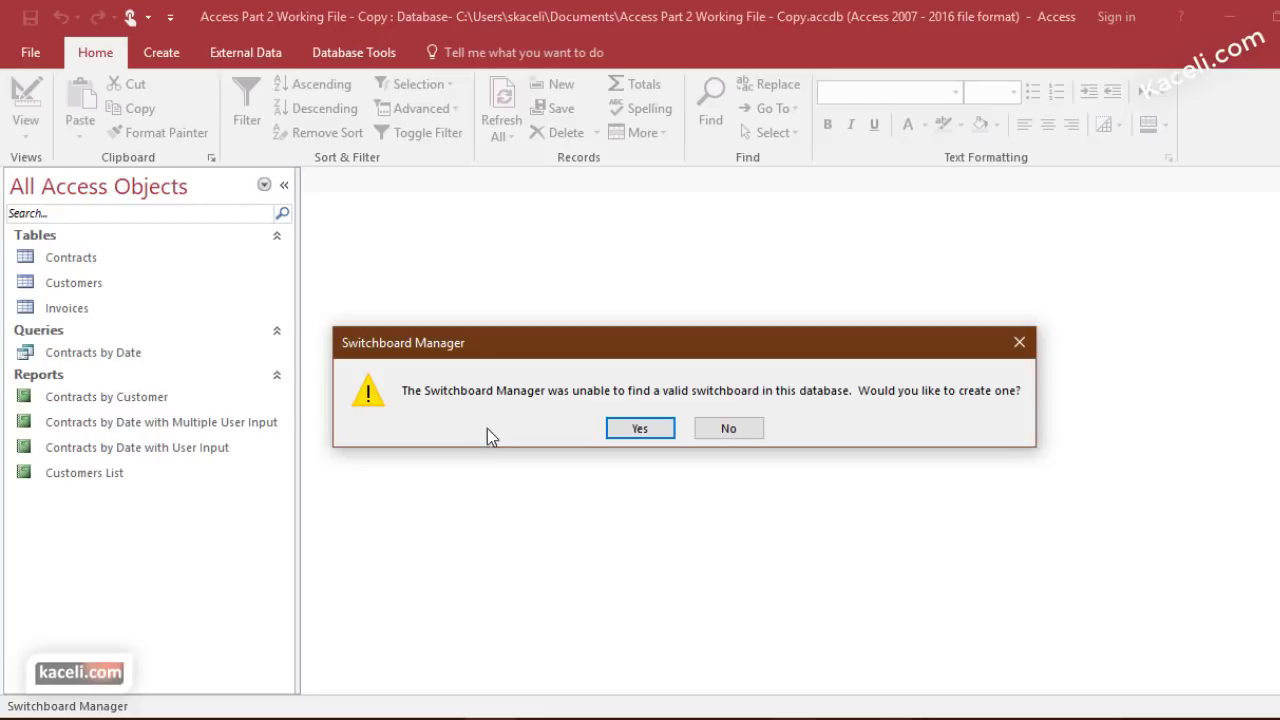
Step: Create the switchboard and give Main Switchboard an 'Update Customer Records' item opening Customers Form in Edit Mode
left_click(636, 432)
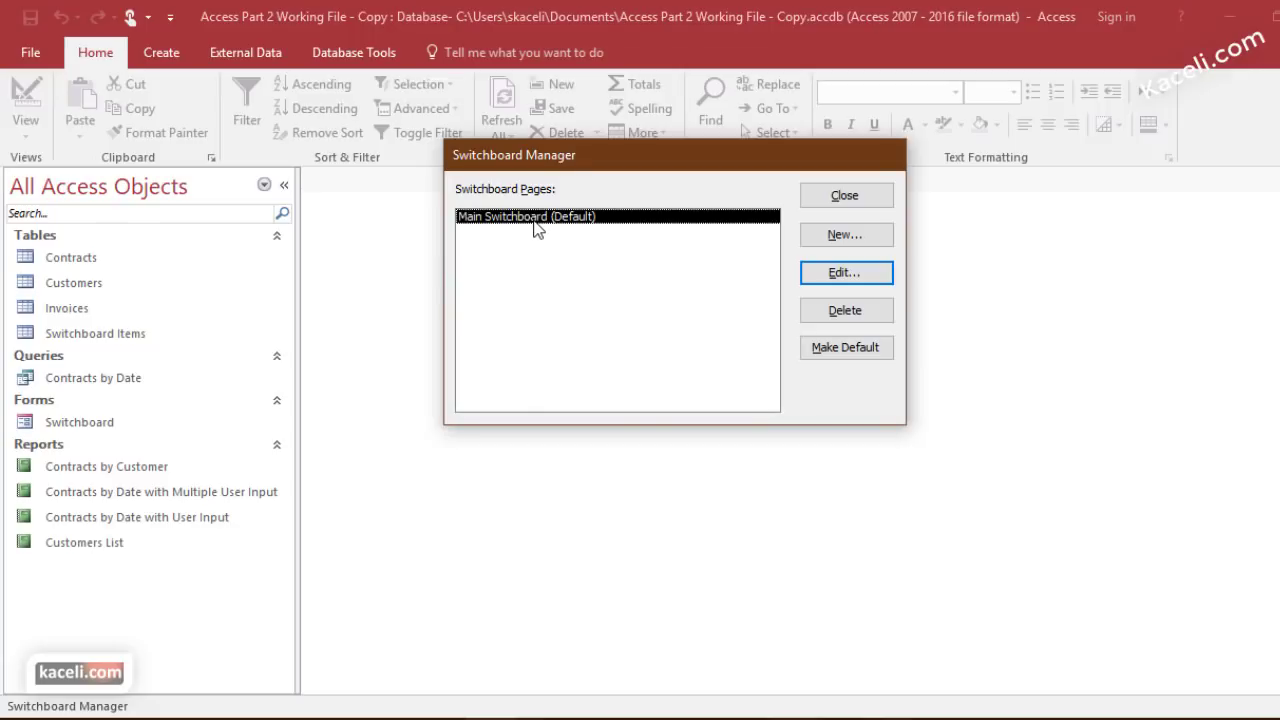
left_click(845, 273)
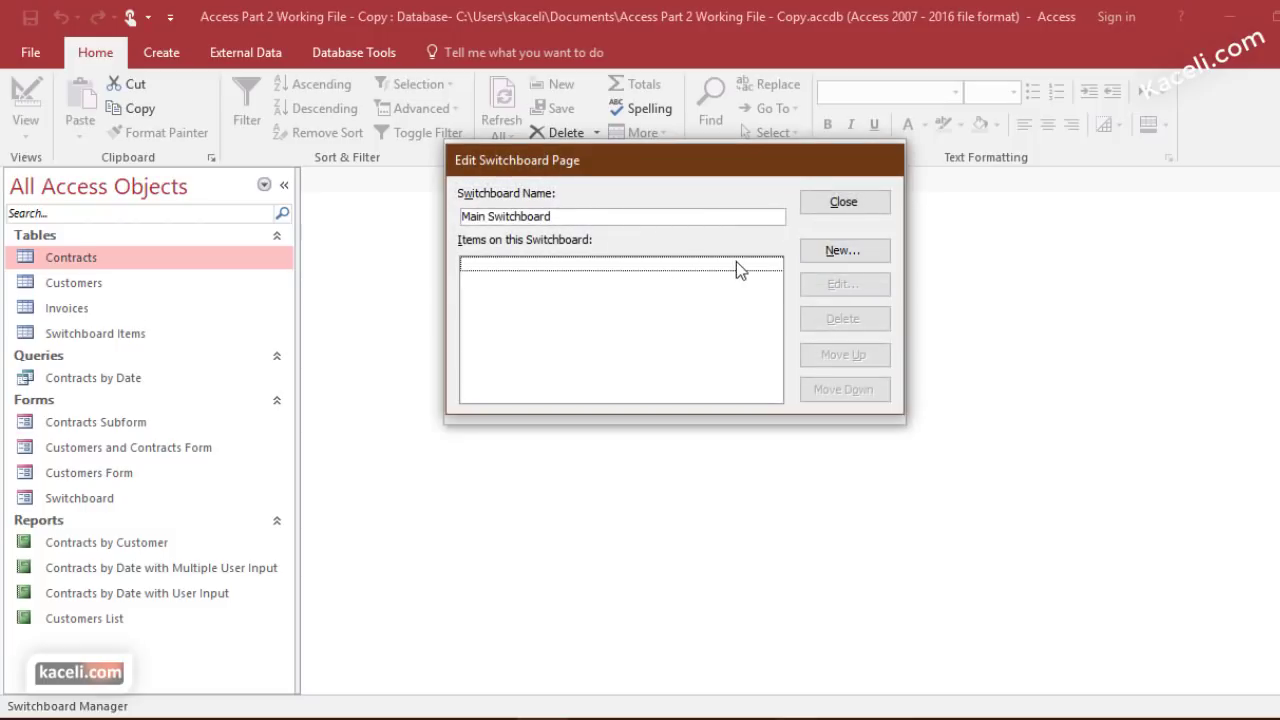
left_click(843, 252)
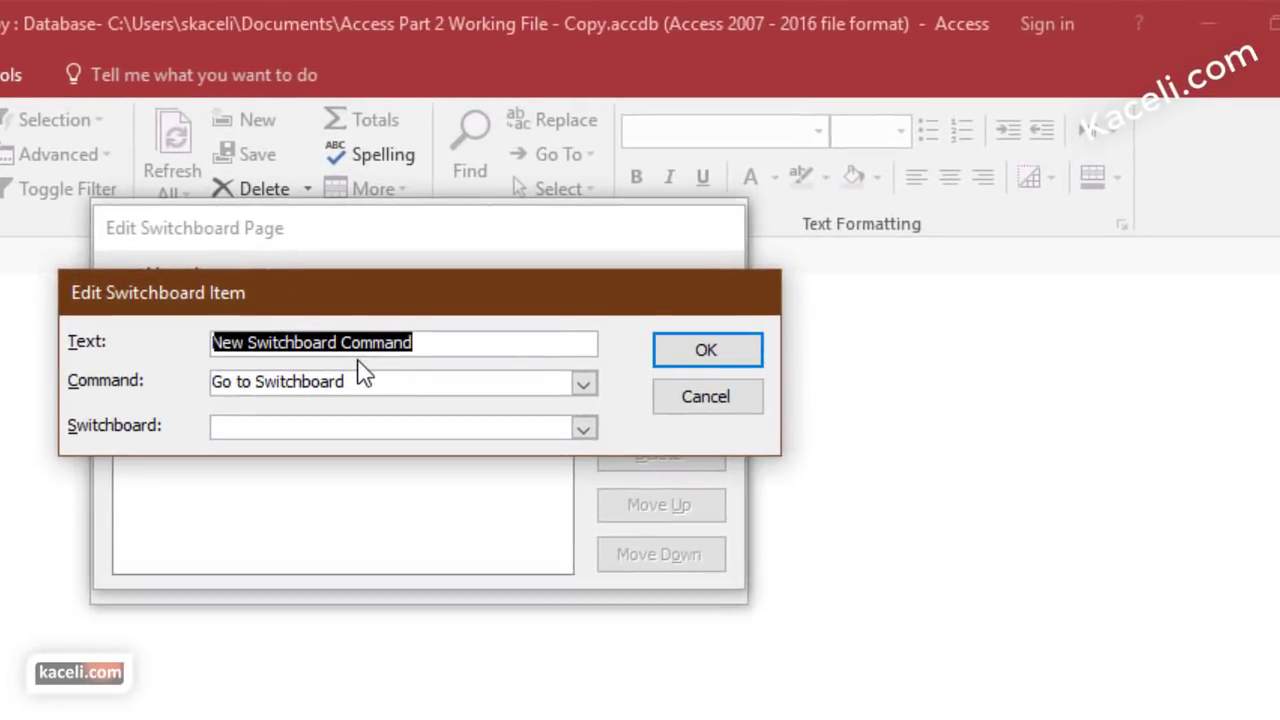
type("Update Customer Records")
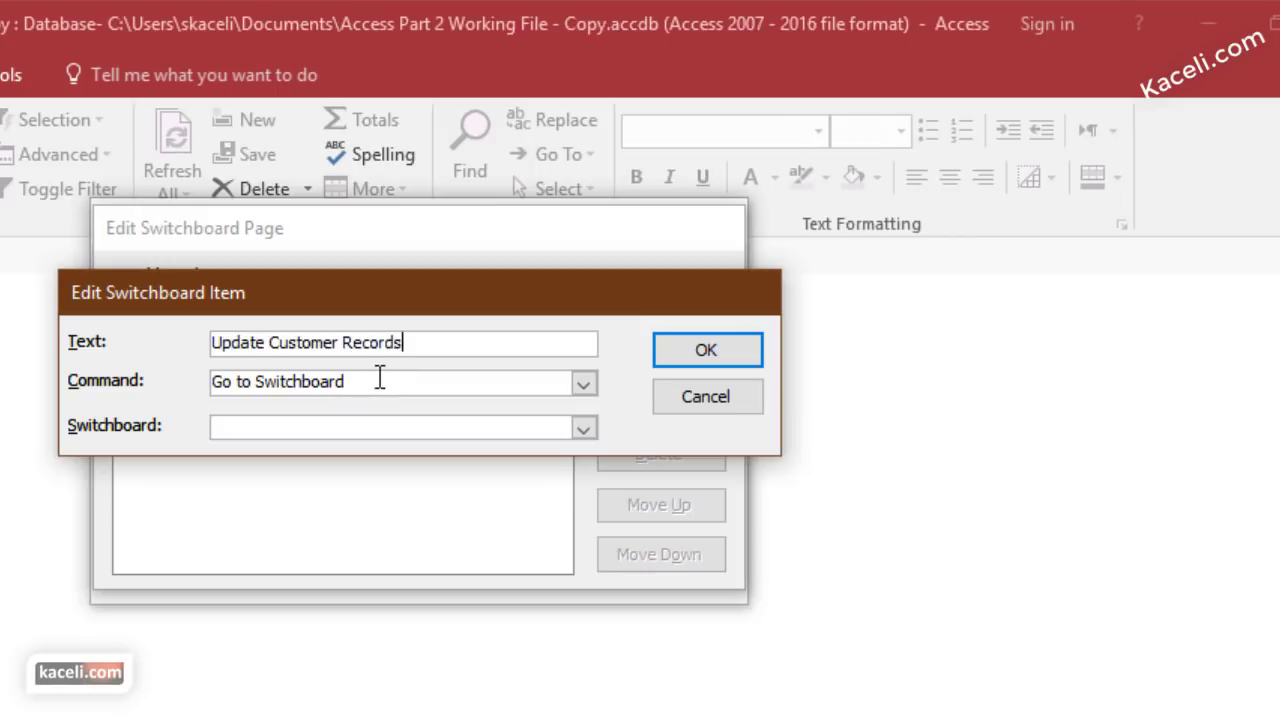
left_click(584, 386)
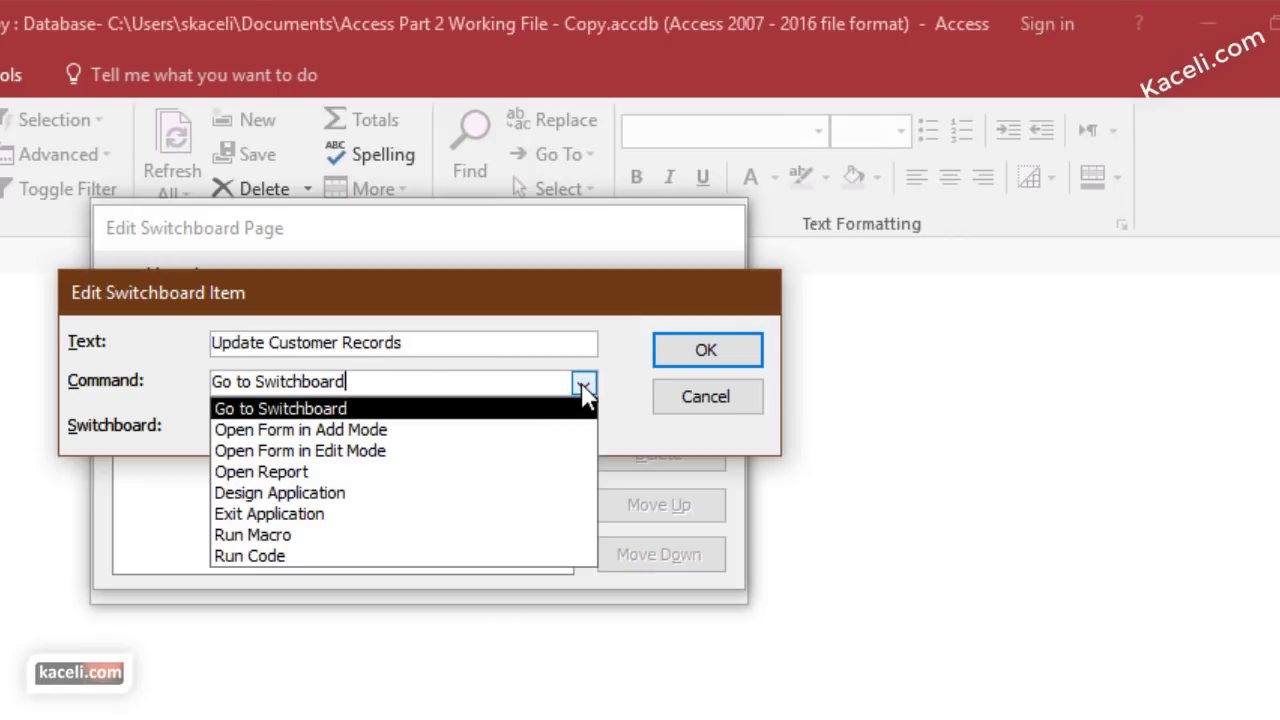
left_click(309, 452)
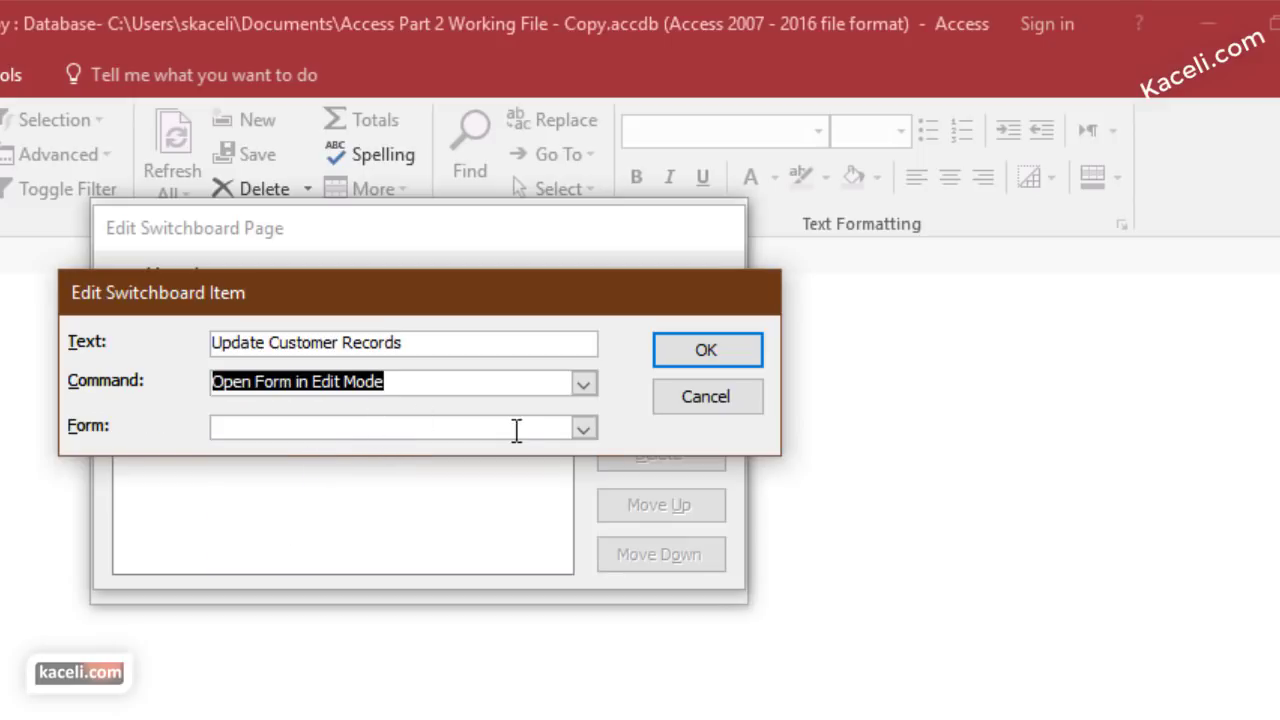
left_click(589, 438)
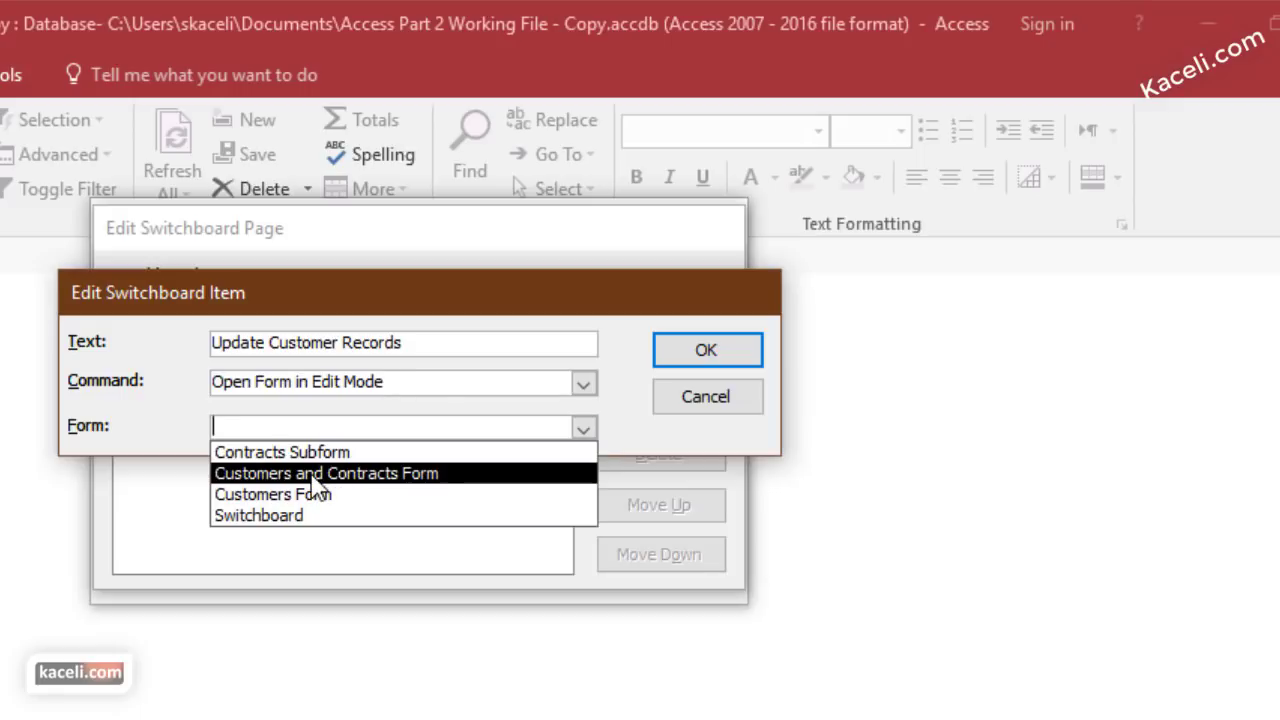
left_click(253, 505)
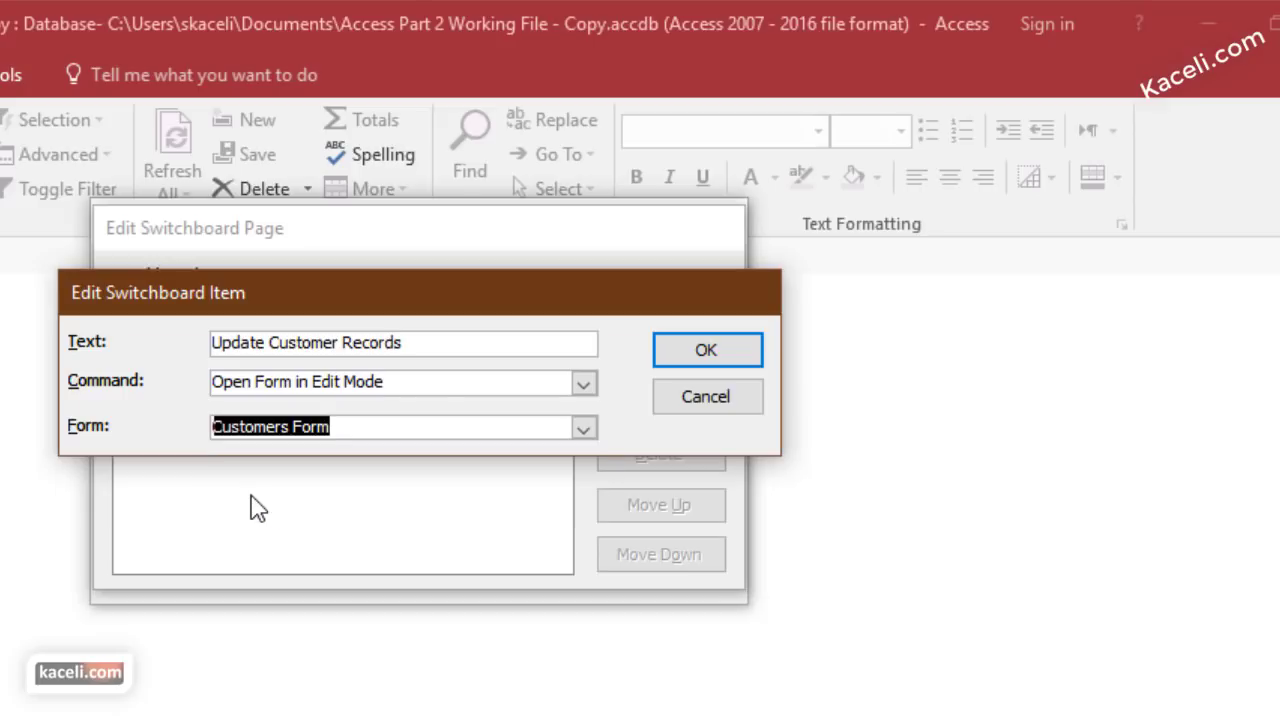
left_click(729, 366)
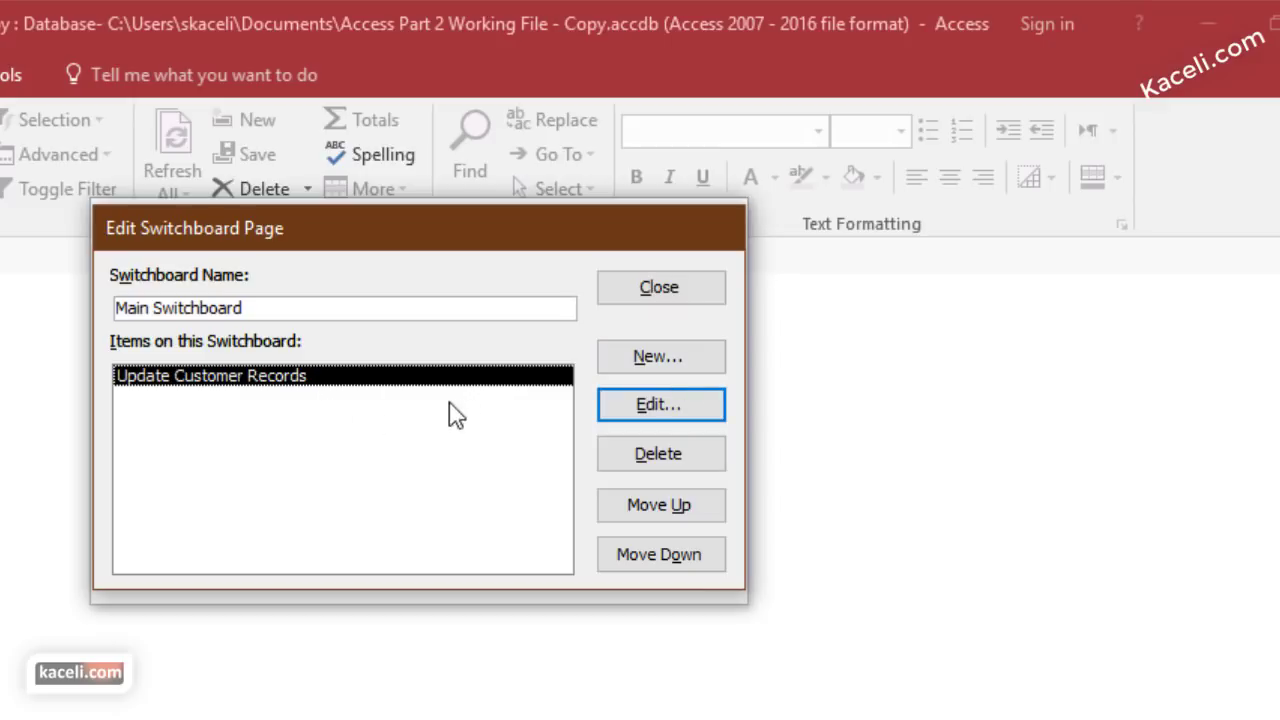
Step: Add an 'Add New Customer' item that opens Customers Form in Add Mode
left_click(657, 360)
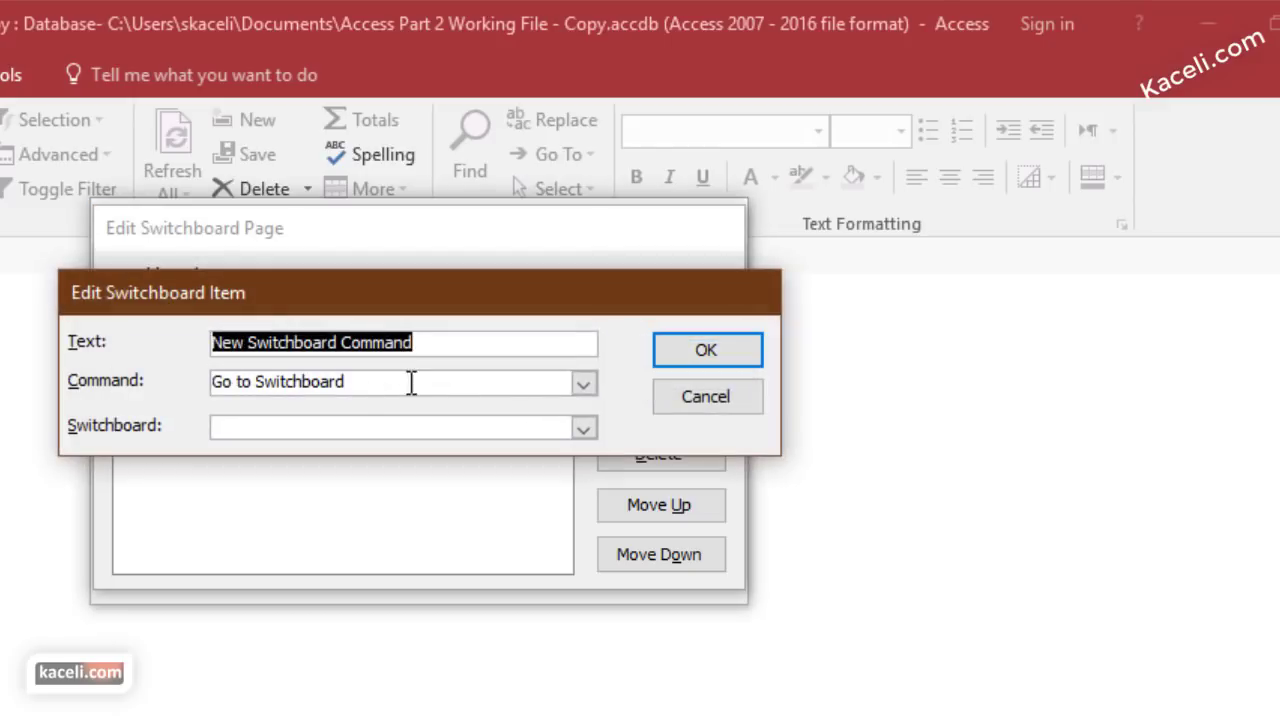
type("A")
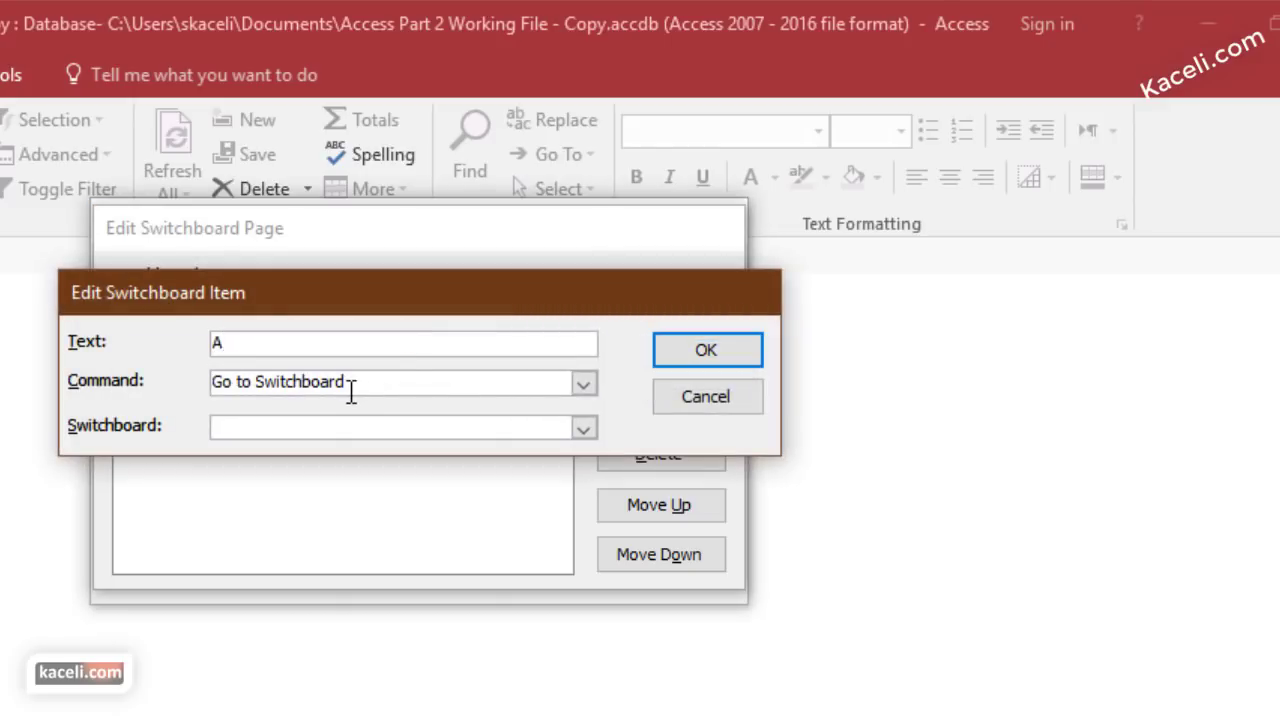
type("dd New Customer")
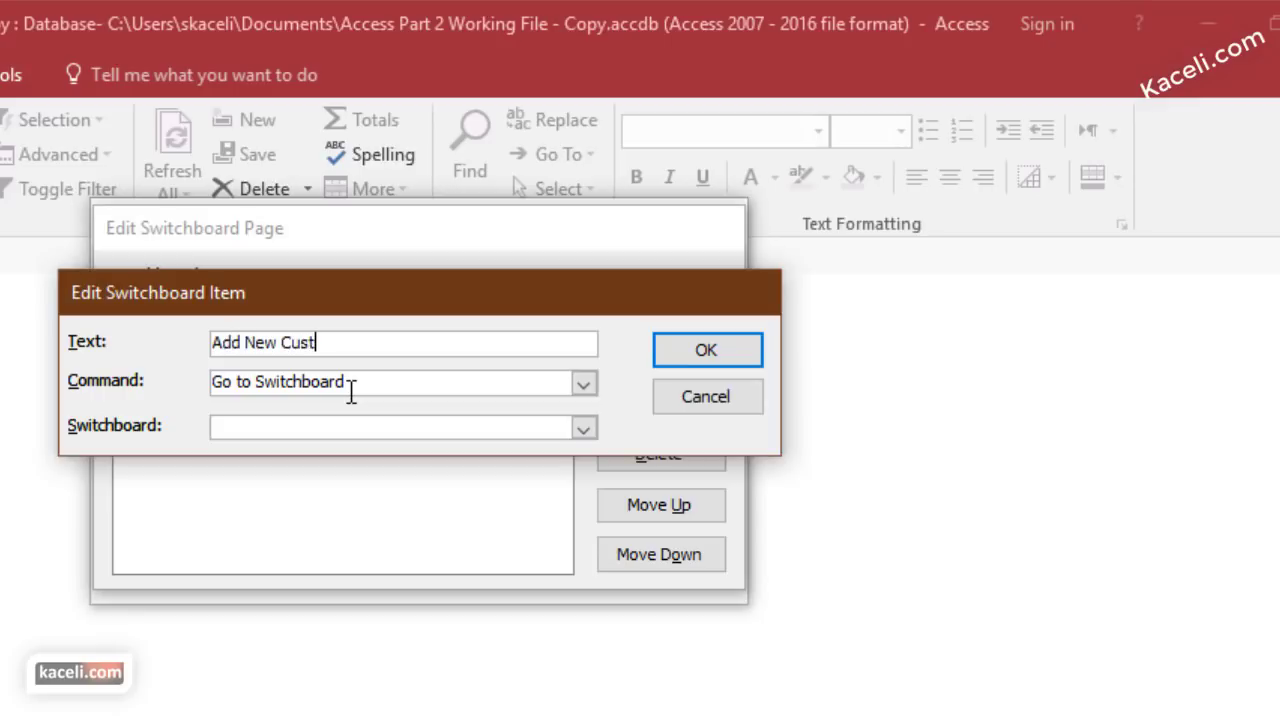
left_click(583, 384)
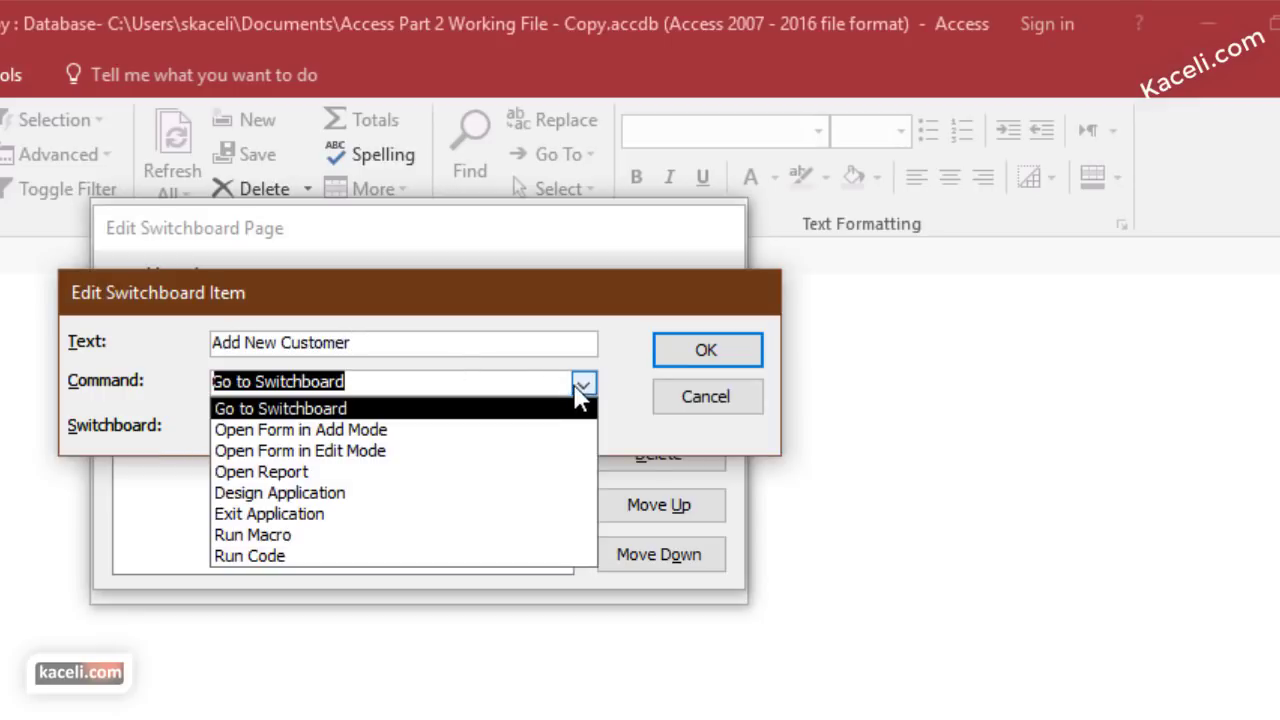
left_click(346, 432)
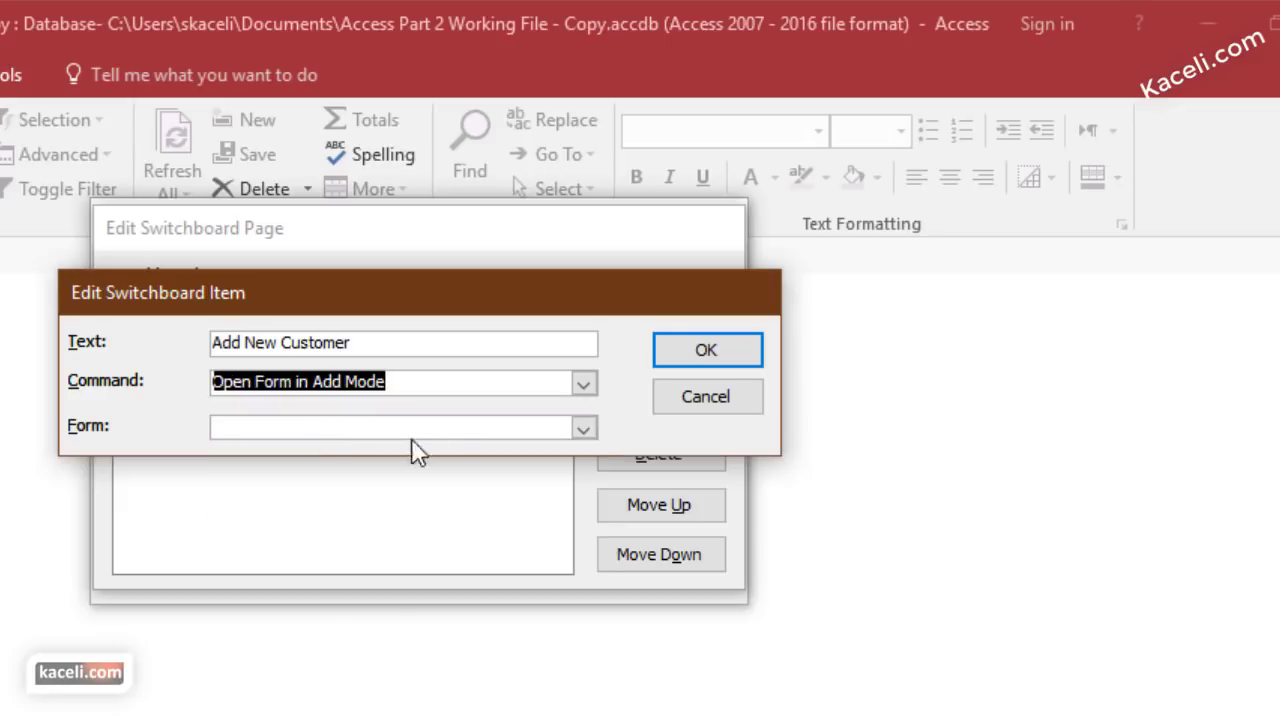
left_click(582, 430)
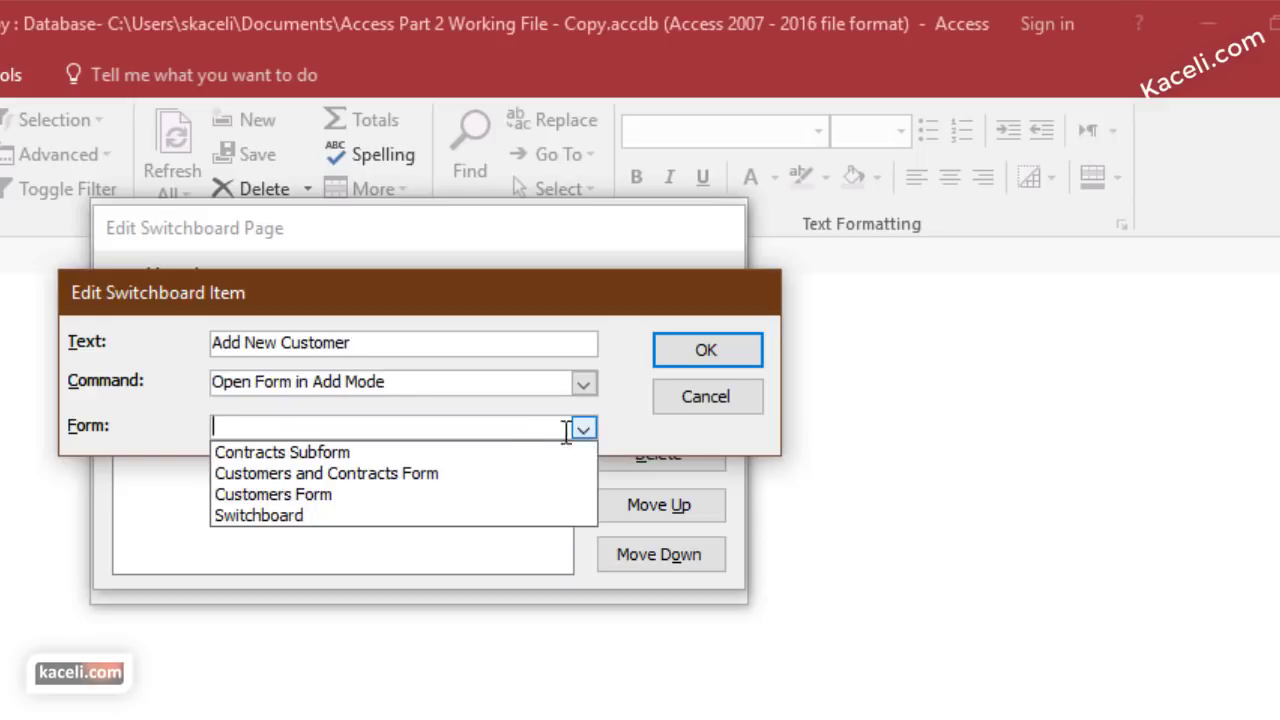
left_click(328, 494)
key("Return")
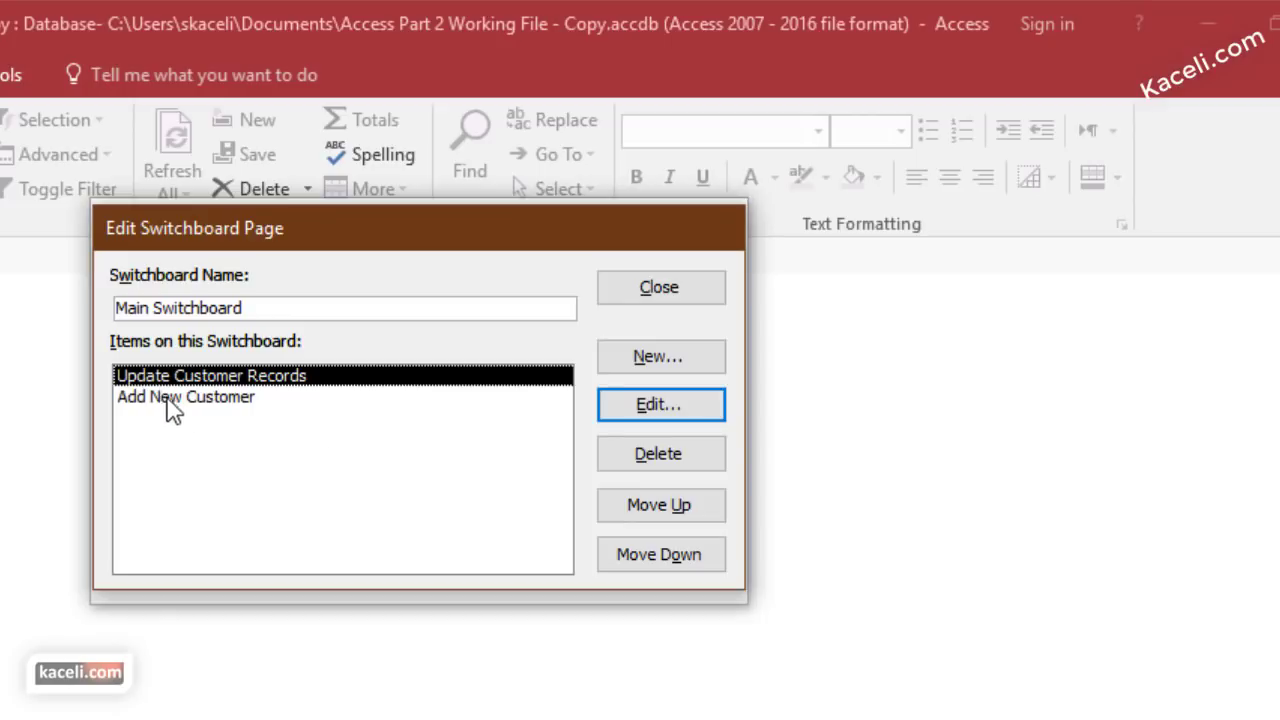
Step: Add a new item labelled 'Contracts by Date' with the Open Report command
left_click(657, 366)
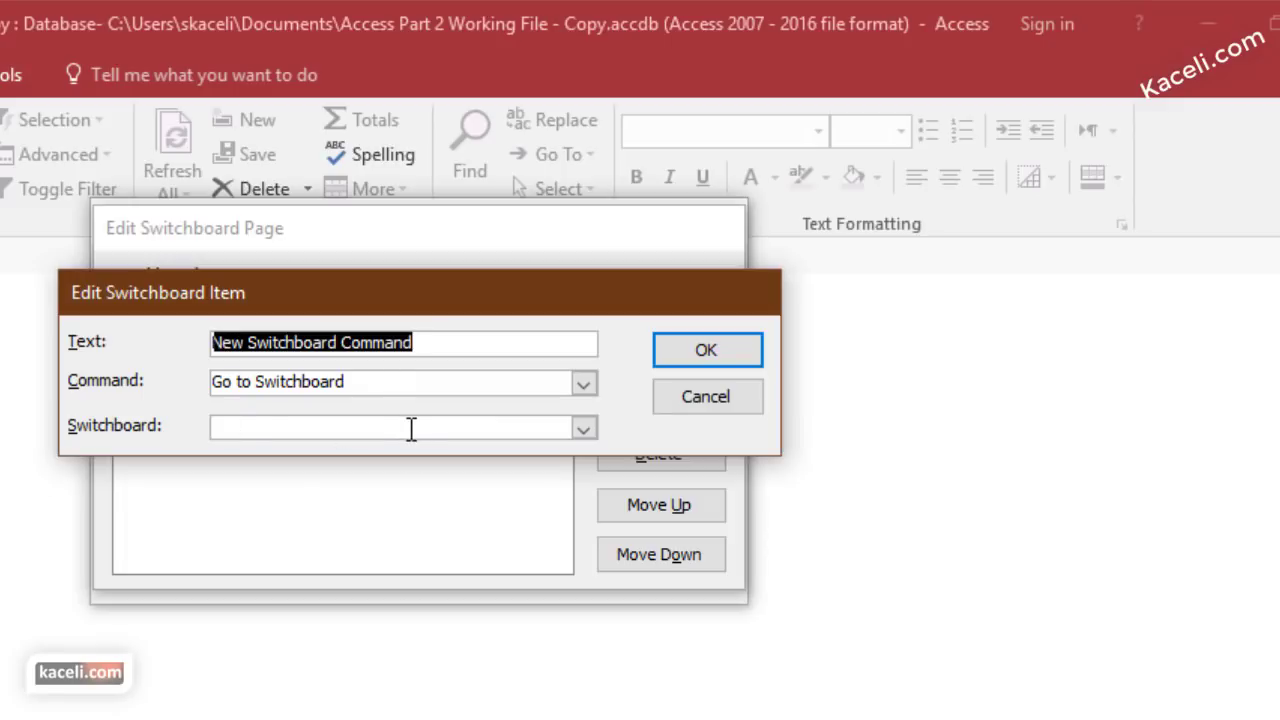
type("Contracts by ")
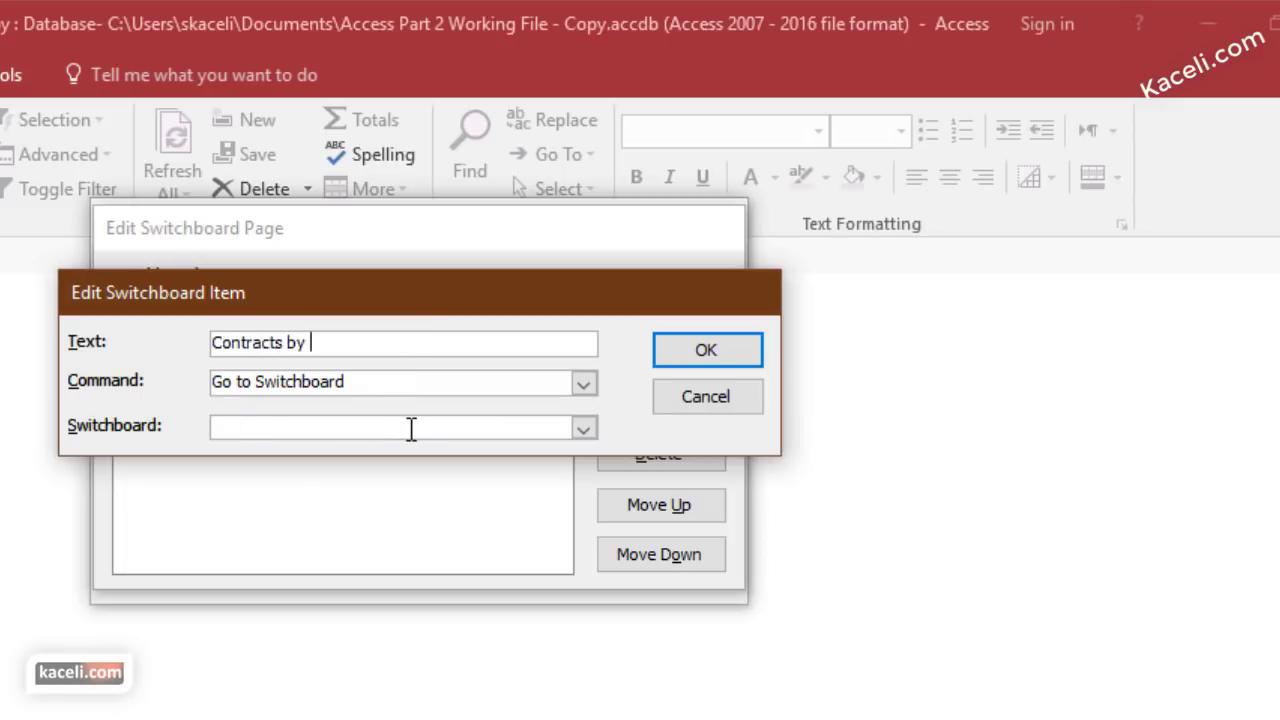
type("Date")
key("Tab")
key("alt+Down")
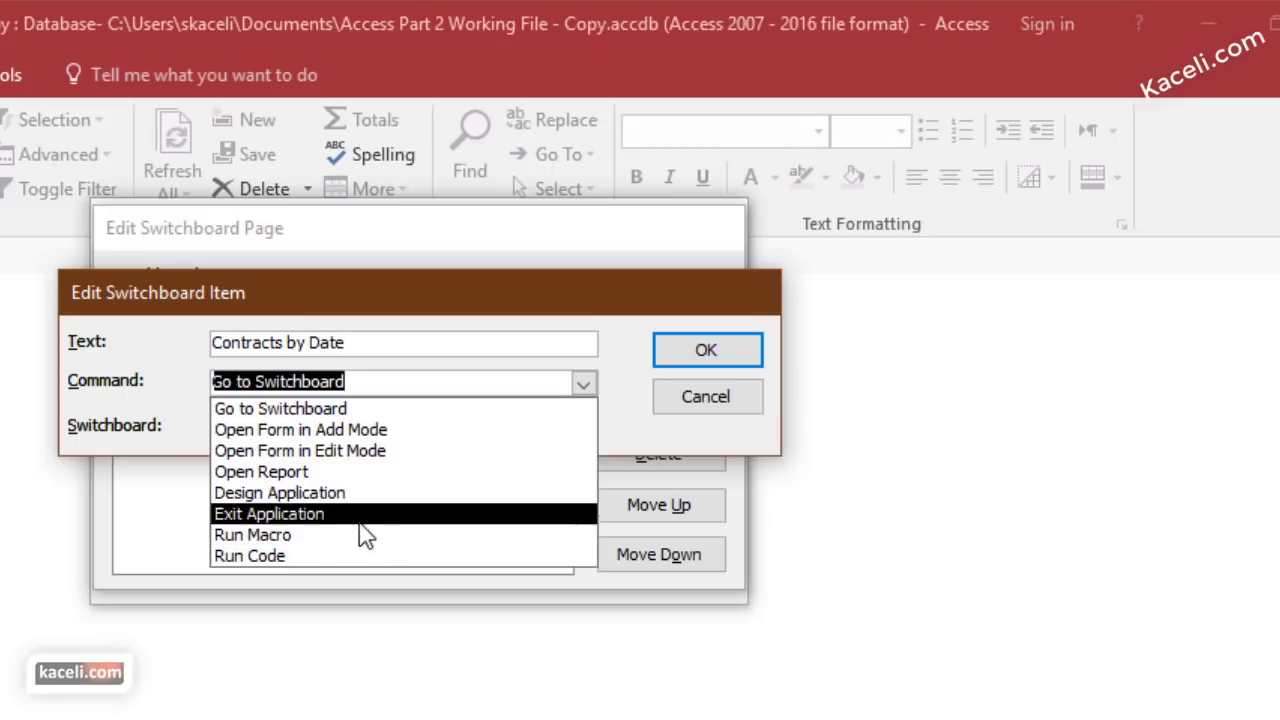
left_click(317, 477)
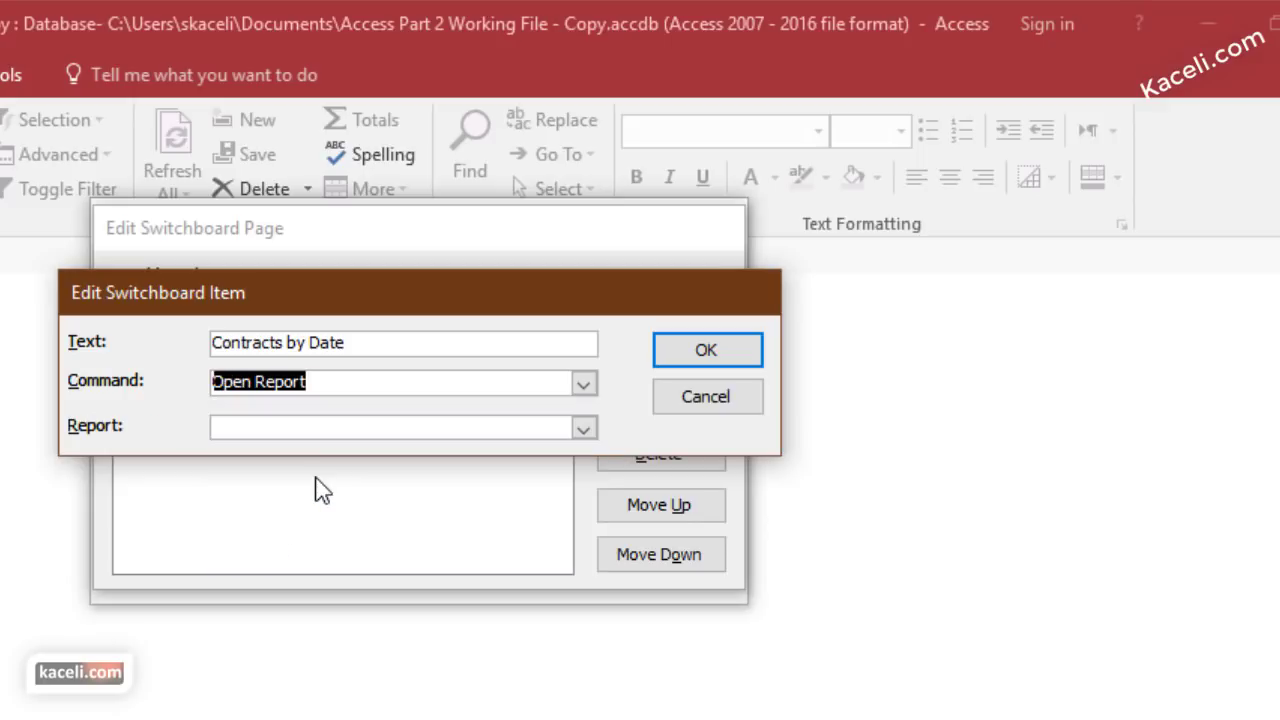
Step: Relabel it 'View Contracts by Date Range' and set its report to Contracts by Date with Multiple User Input
left_click(329, 342)
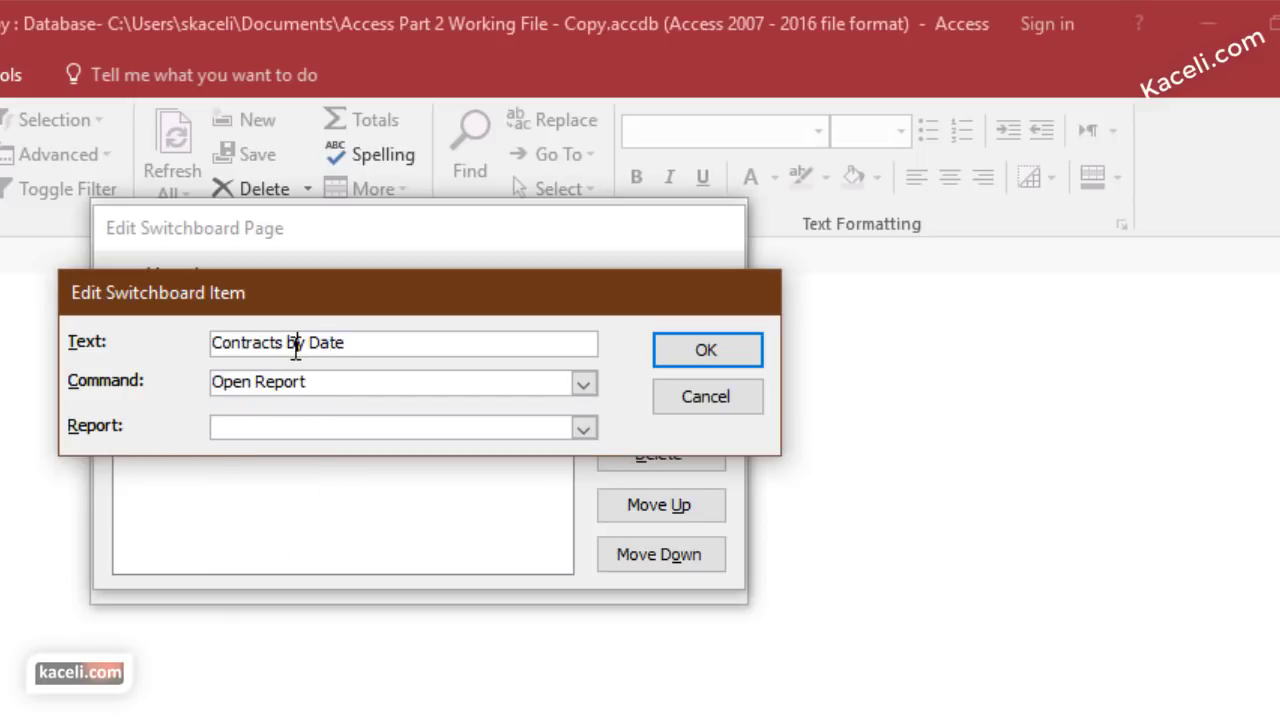
left_click(211, 343)
type("View")
key("End")
type("Range")
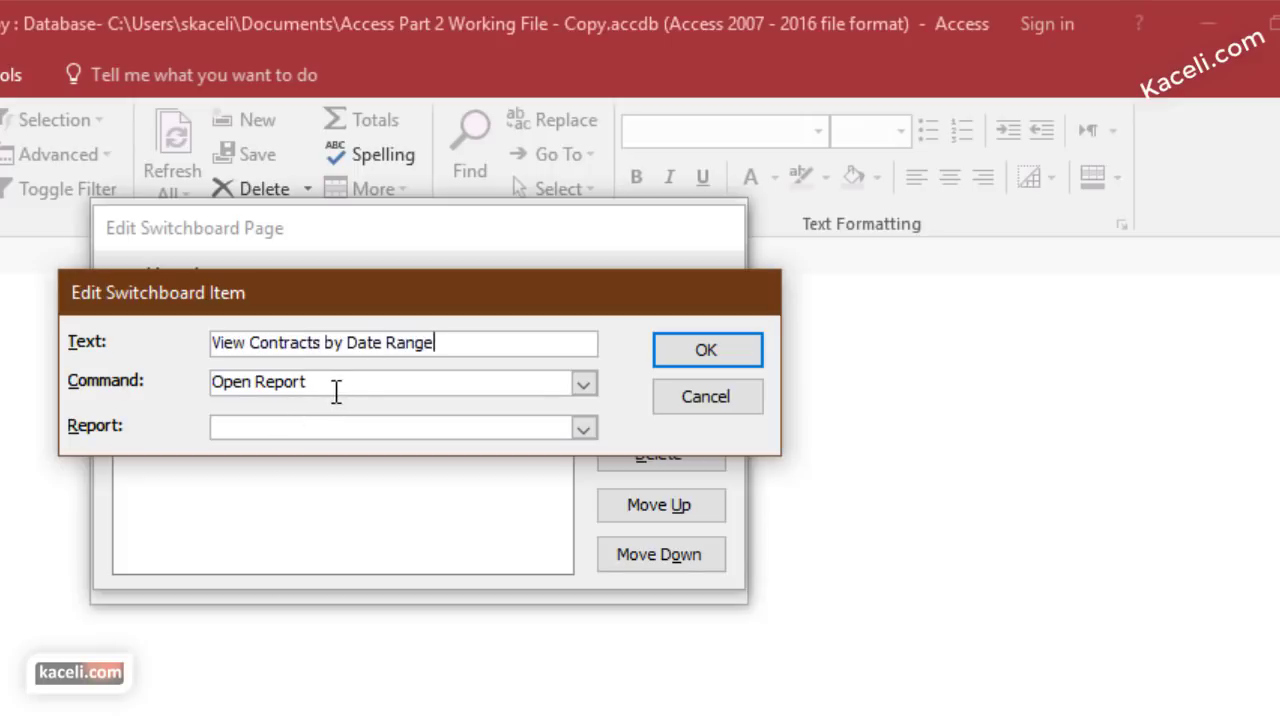
left_click(585, 429)
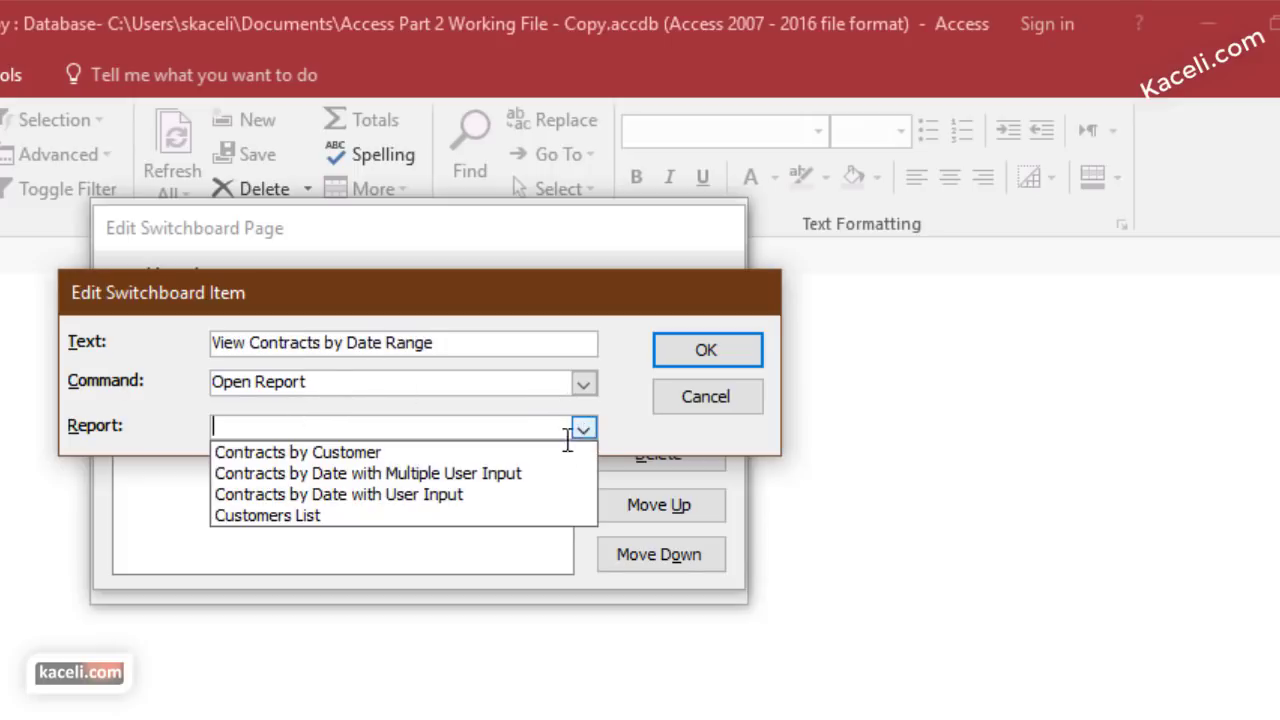
left_click(496, 475)
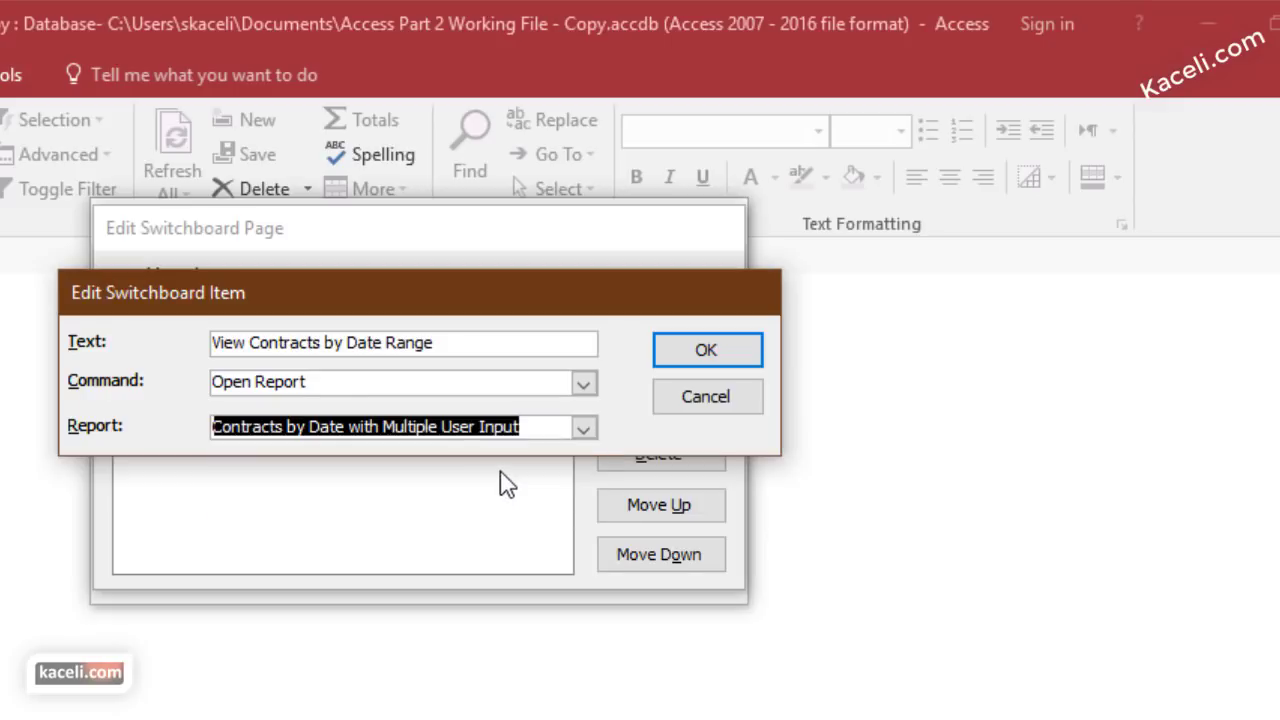
left_click(710, 357)
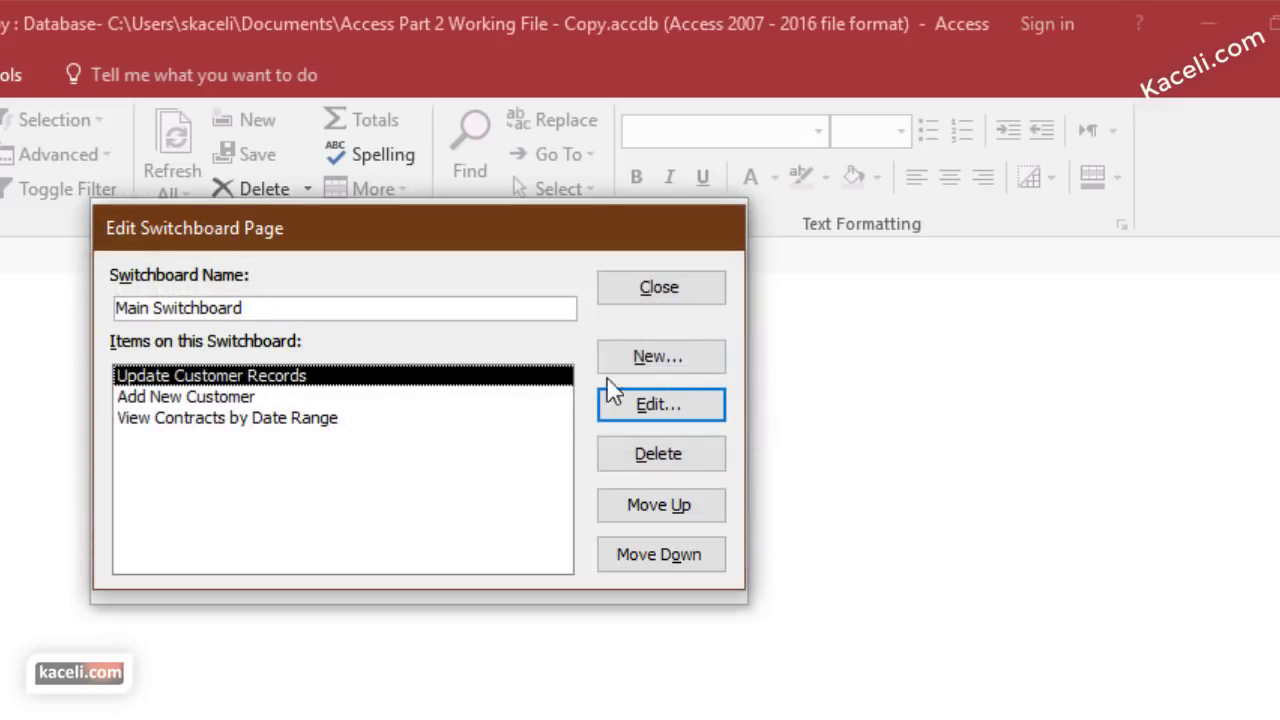
Step: Add a 'View Customer Report' item that opens the Contracts by Customer report
left_click(657, 356)
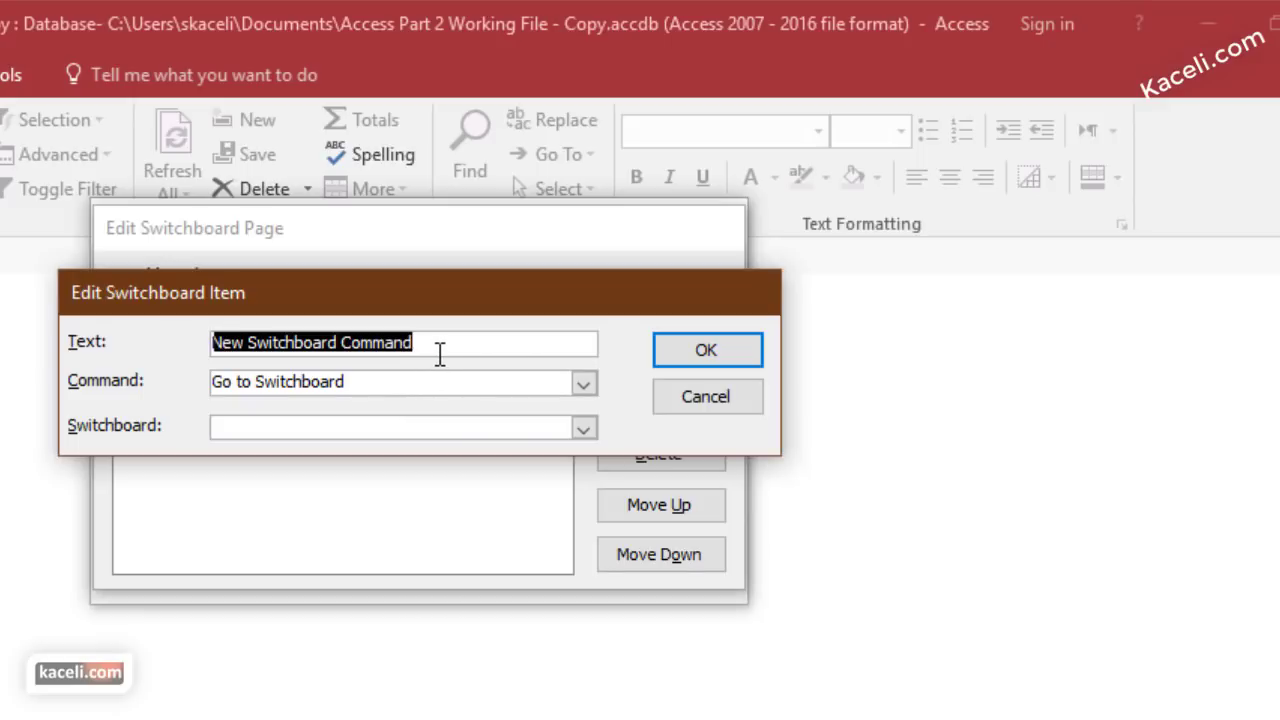
type("View Customer Report")
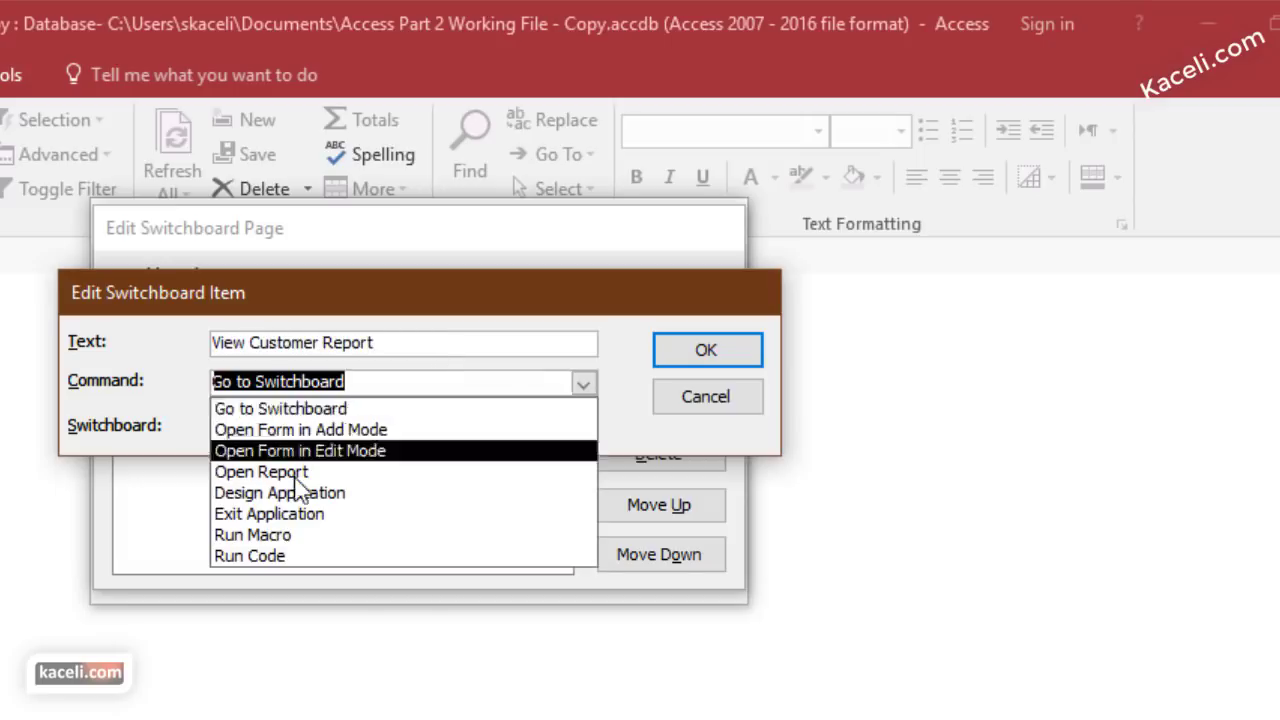
left_click(300, 472)
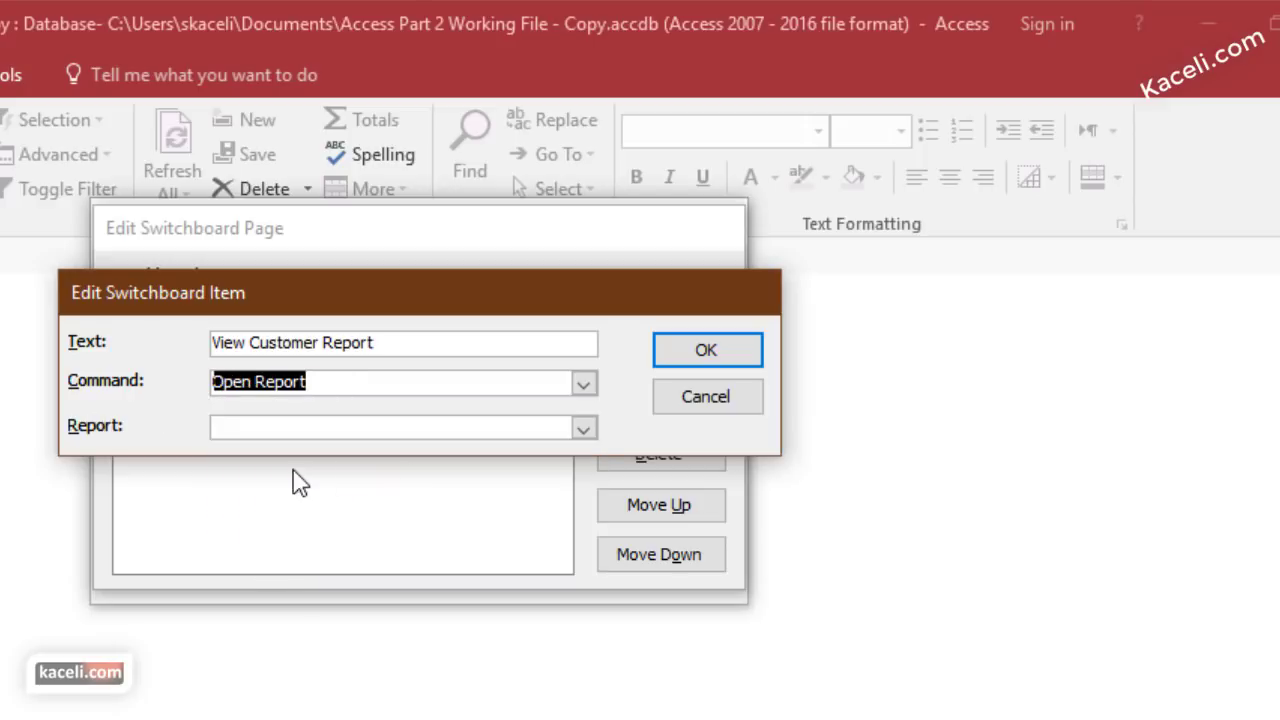
left_click(578, 430)
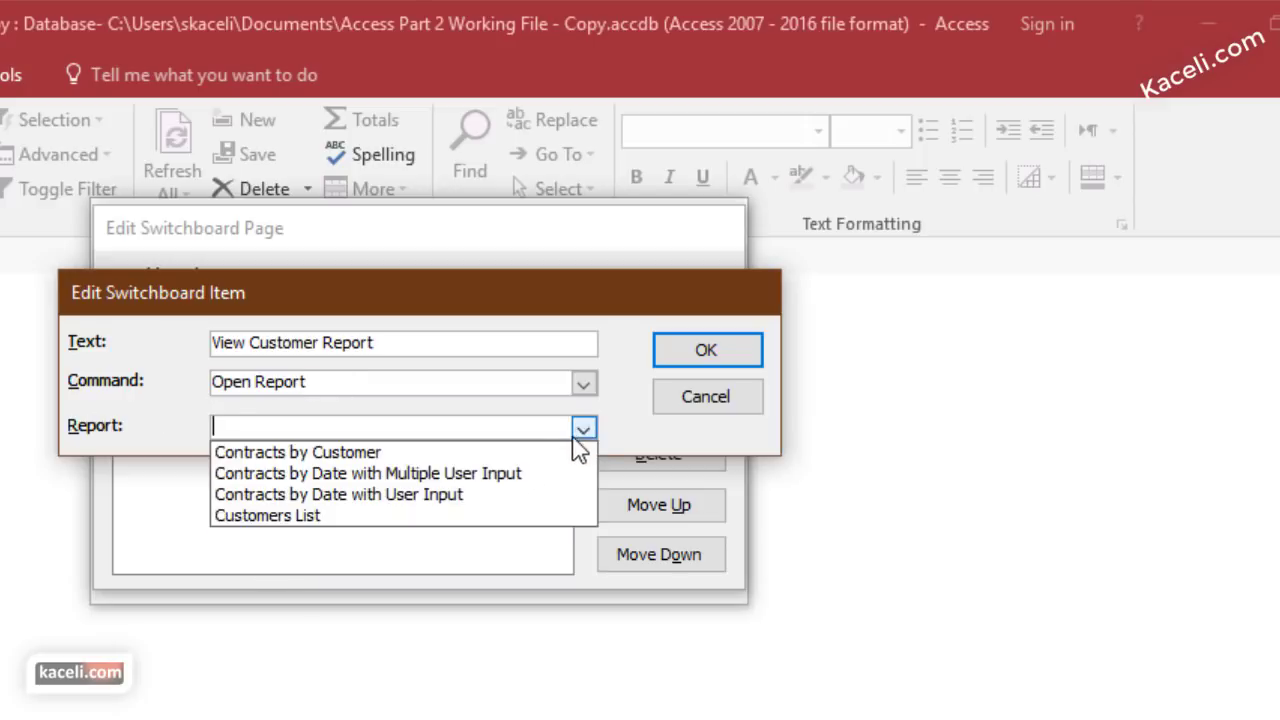
left_click(354, 453)
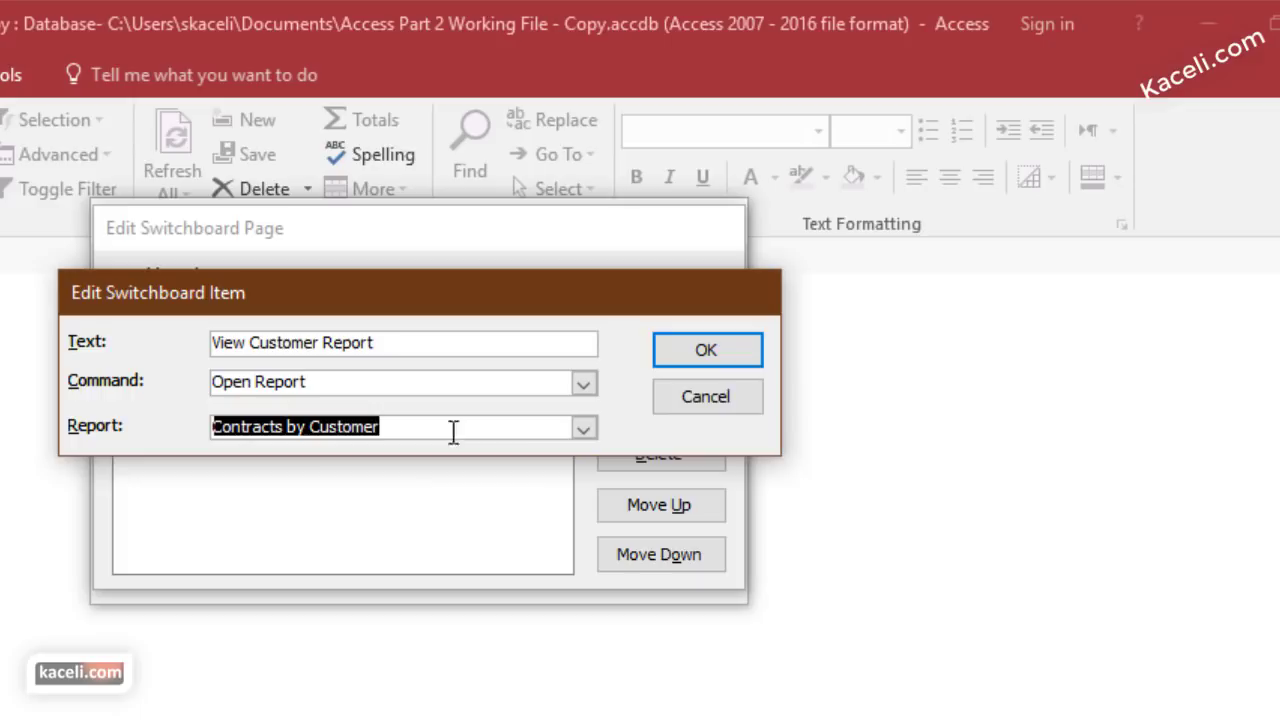
left_click(706, 352)
Step: Change 'Update Customer Records' to 'Return Home', set to Go to Switchboard Main Switchboard
left_click(648, 406)
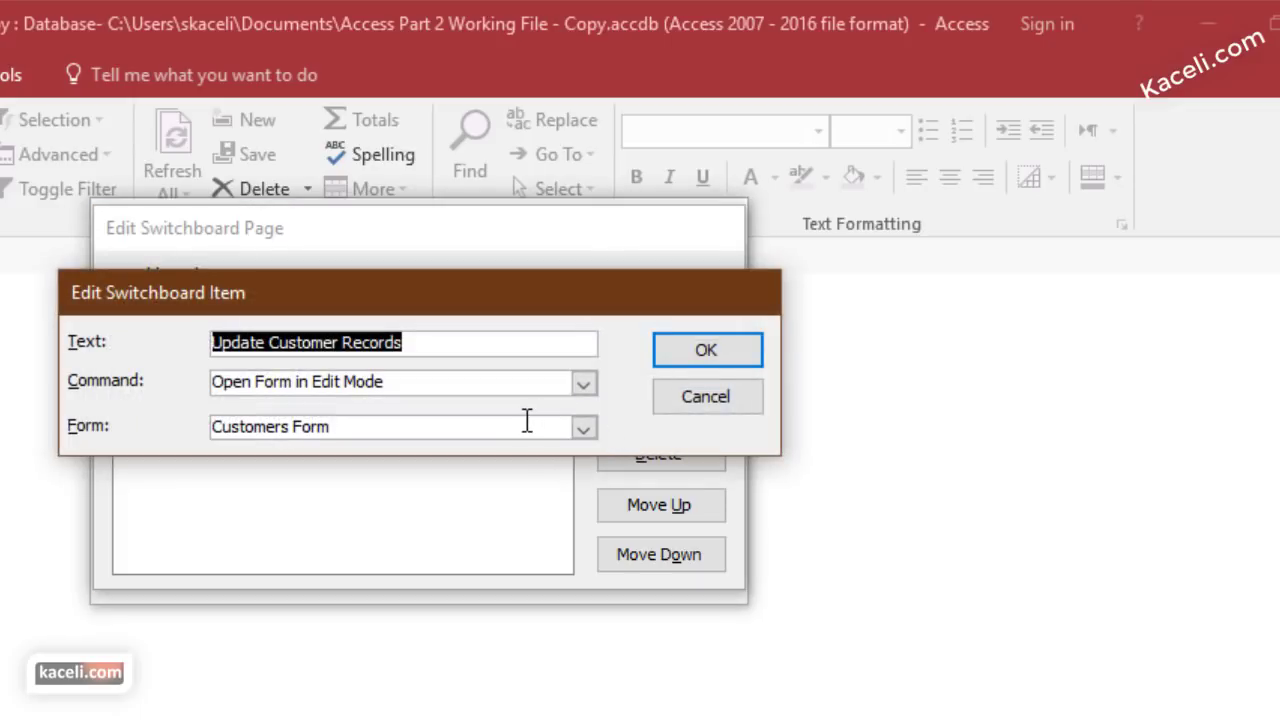
type("Reur")
key("BackSpace")
key("BackSpace")
type("turn Home")
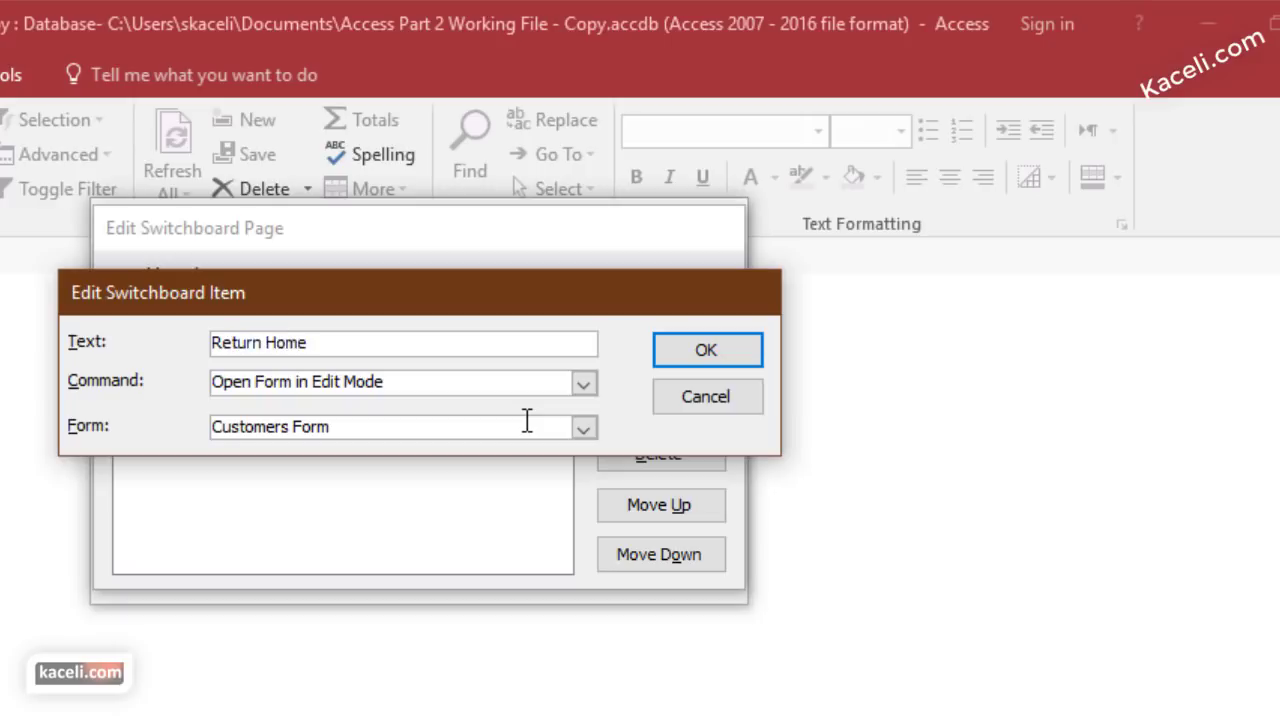
left_click(585, 385)
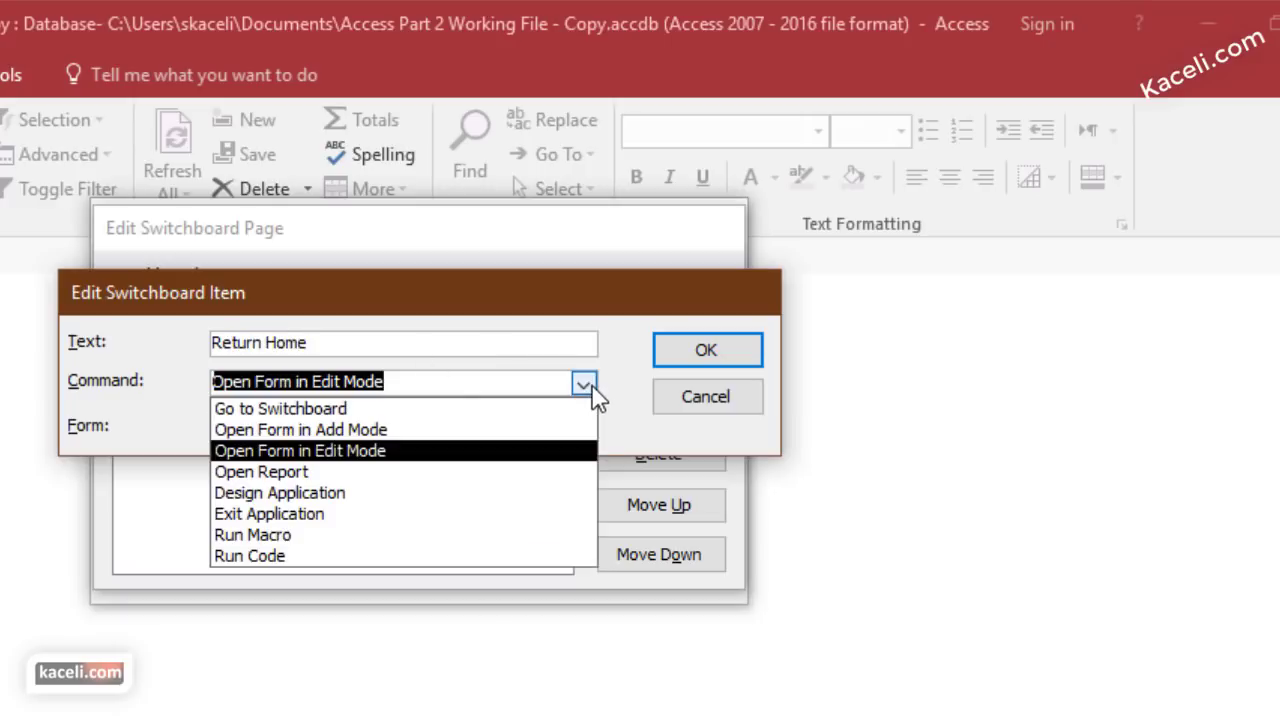
left_click(325, 408)
left_click(352, 425)
left_click(575, 430)
left_click(368, 455)
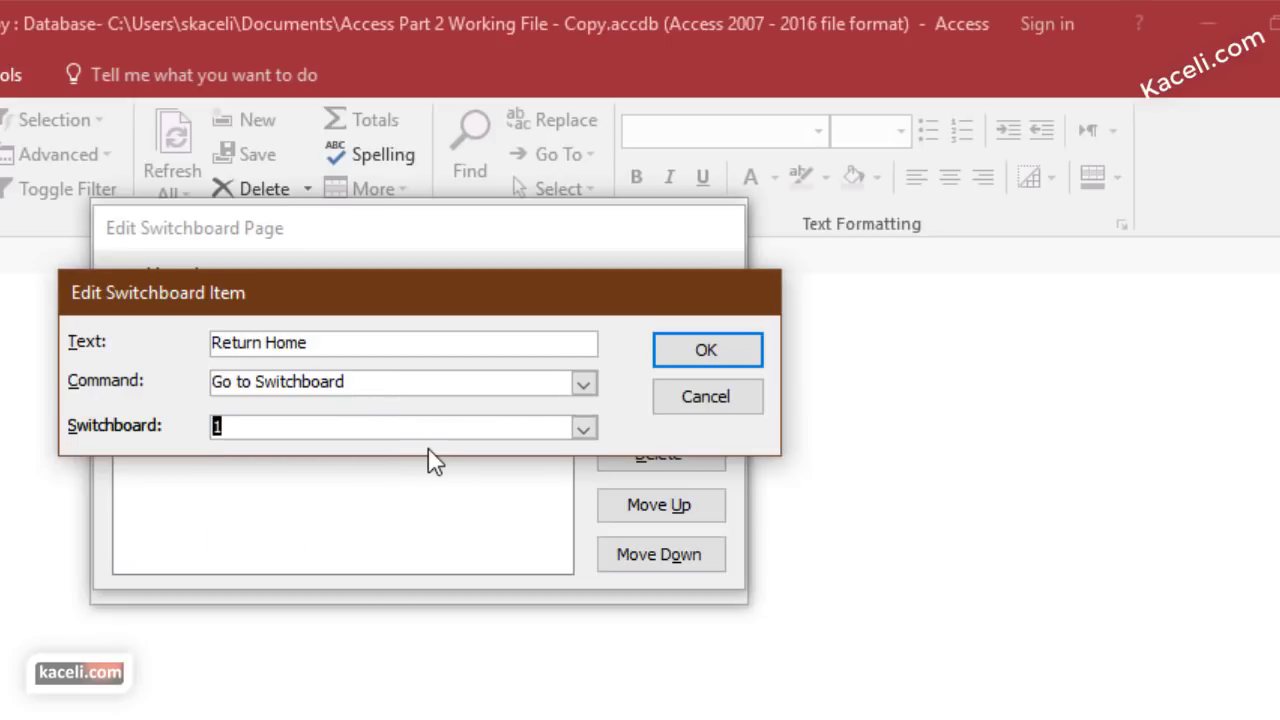
left_click(694, 352)
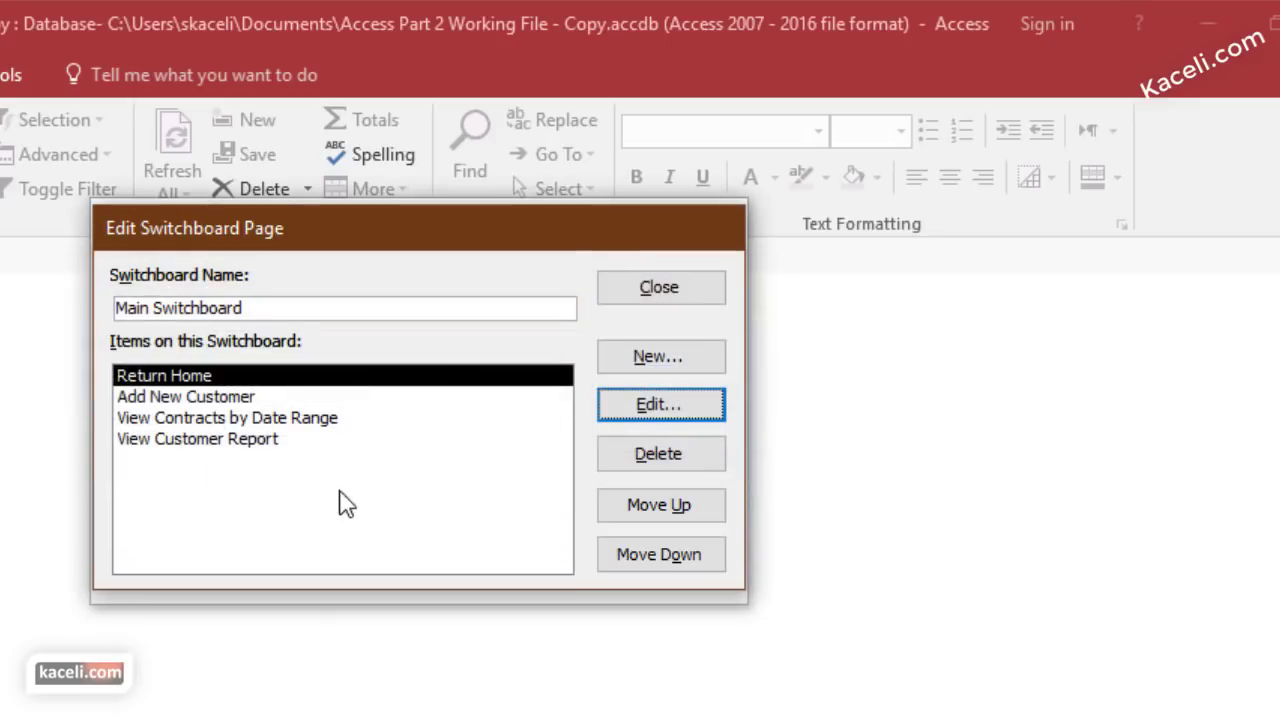
Step: Close the Main Switchboard editor and create a new switchboard page named 'Reports'
left_click(655, 298)
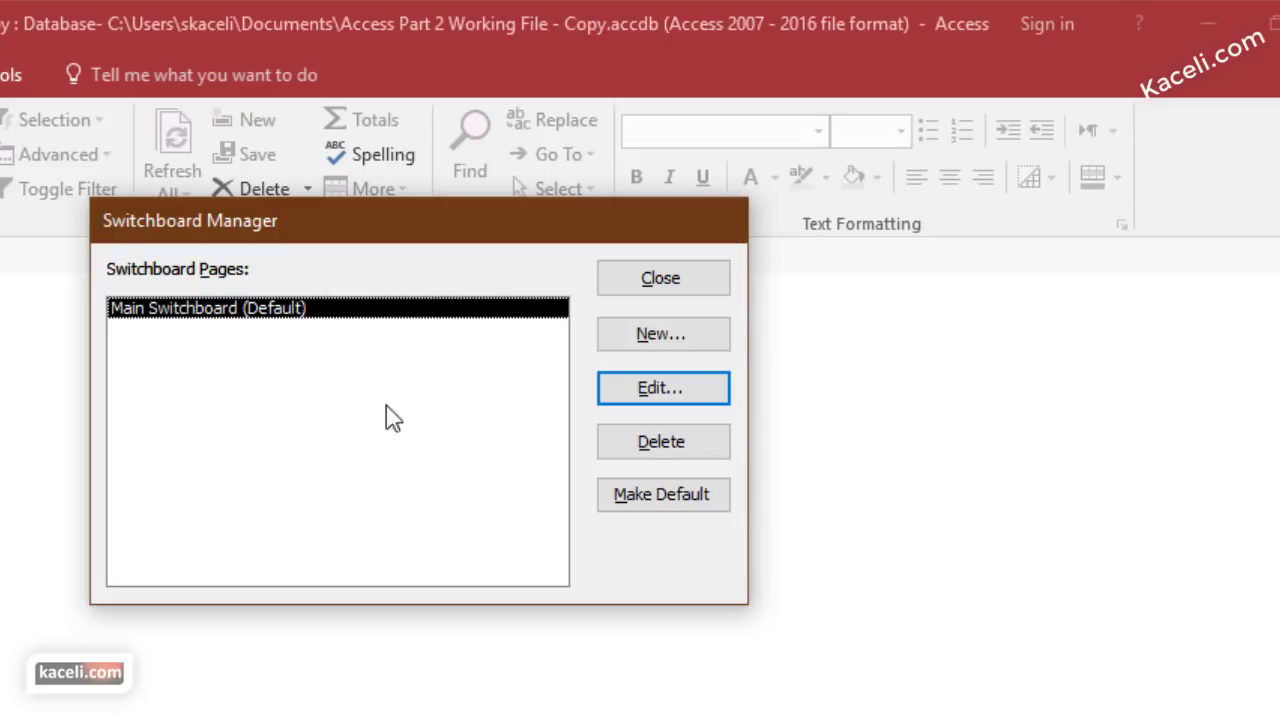
left_click(650, 332)
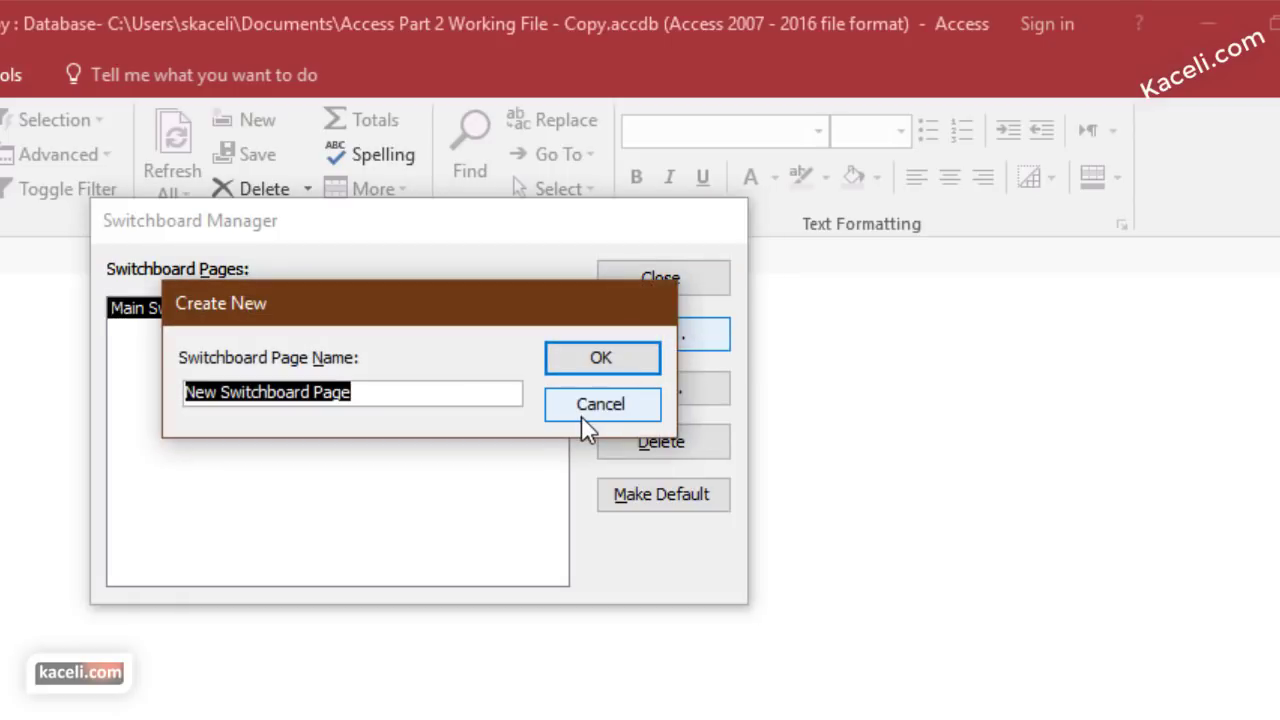
type("Rpor")
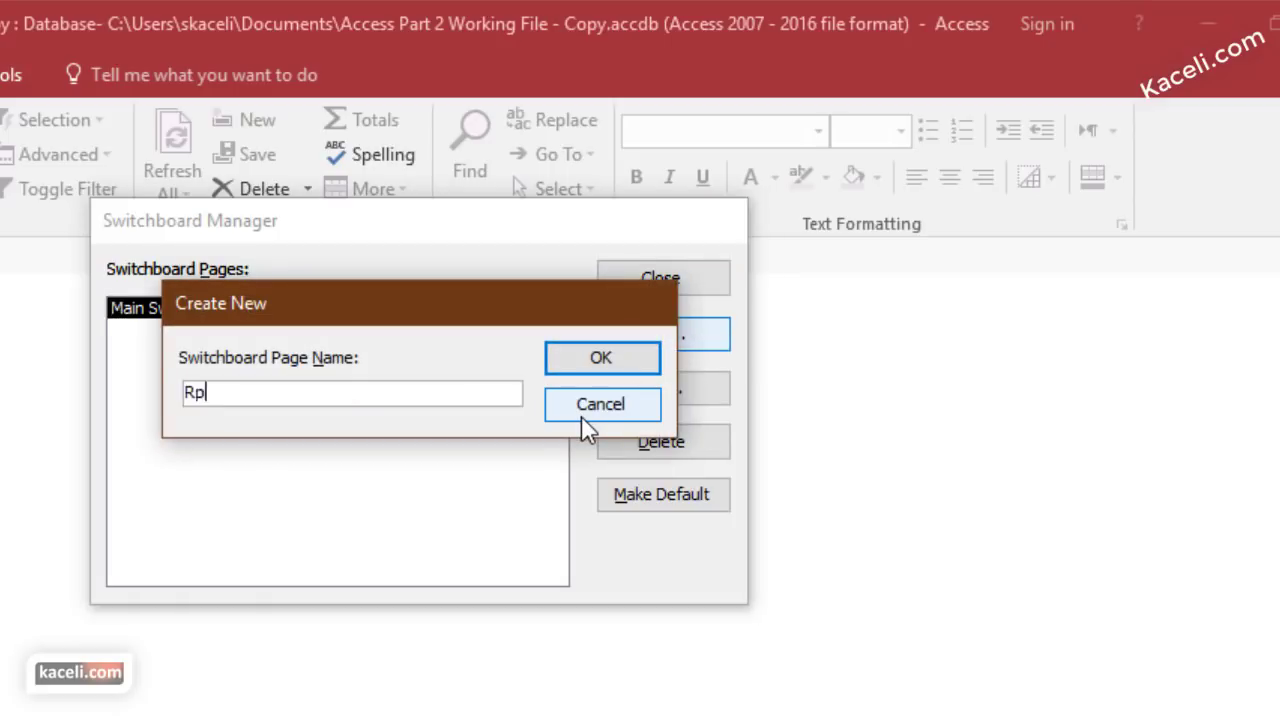
key("BackSpace")
key("BackSpace")
key("BackSpace")
type("eports")
key("BackSpace")
key("BackSpace")
key("BackSpace")
type("rts")
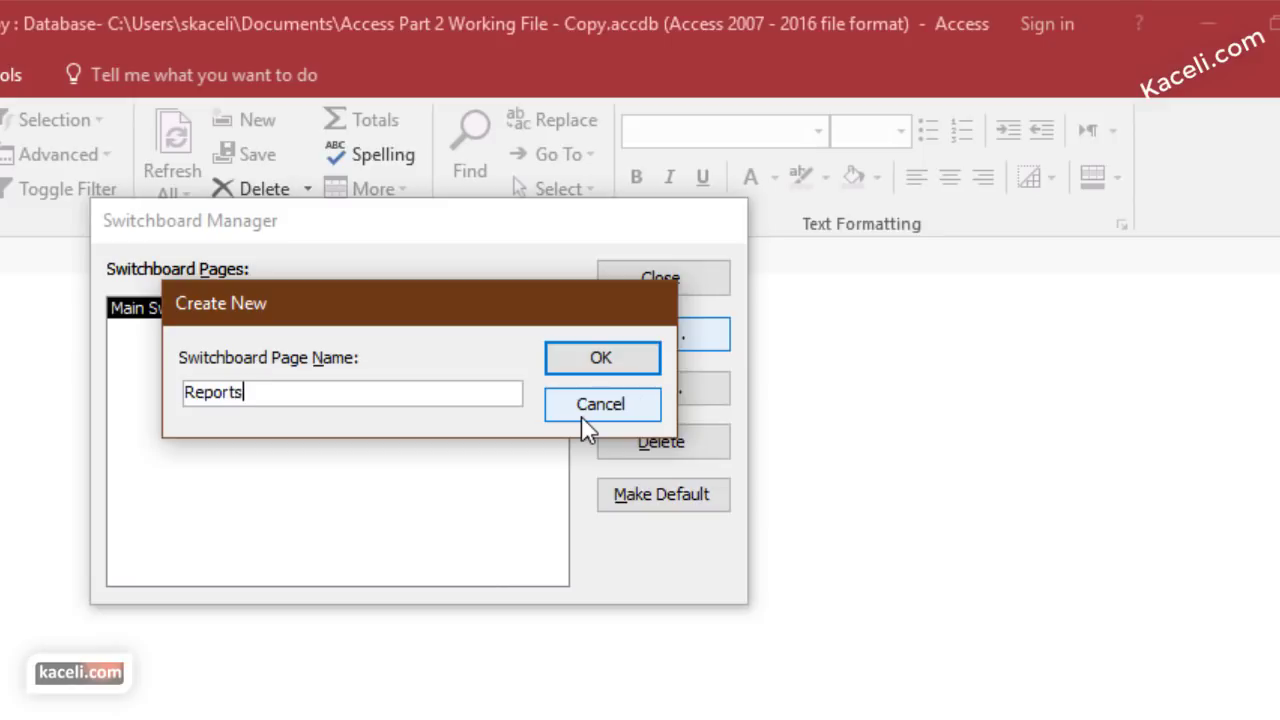
left_click(640, 374)
Step: Select the Reports page and open it for editing
left_click(166, 336)
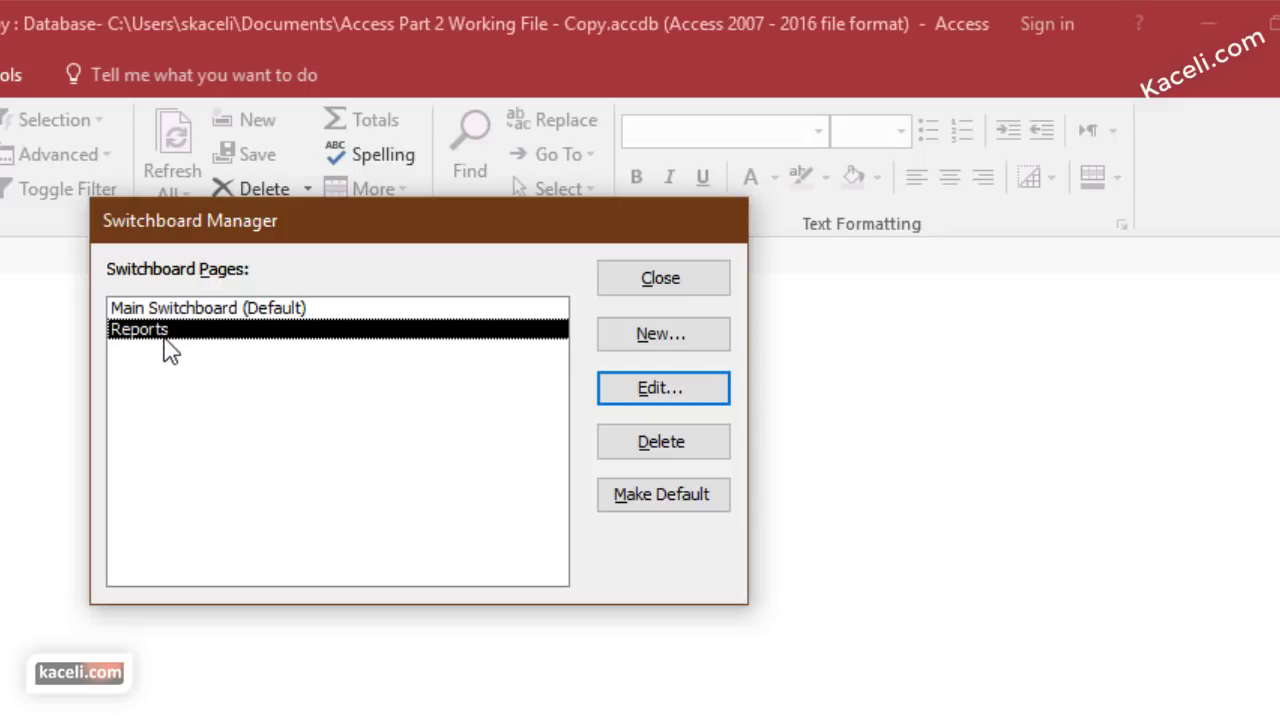
left_click(688, 336)
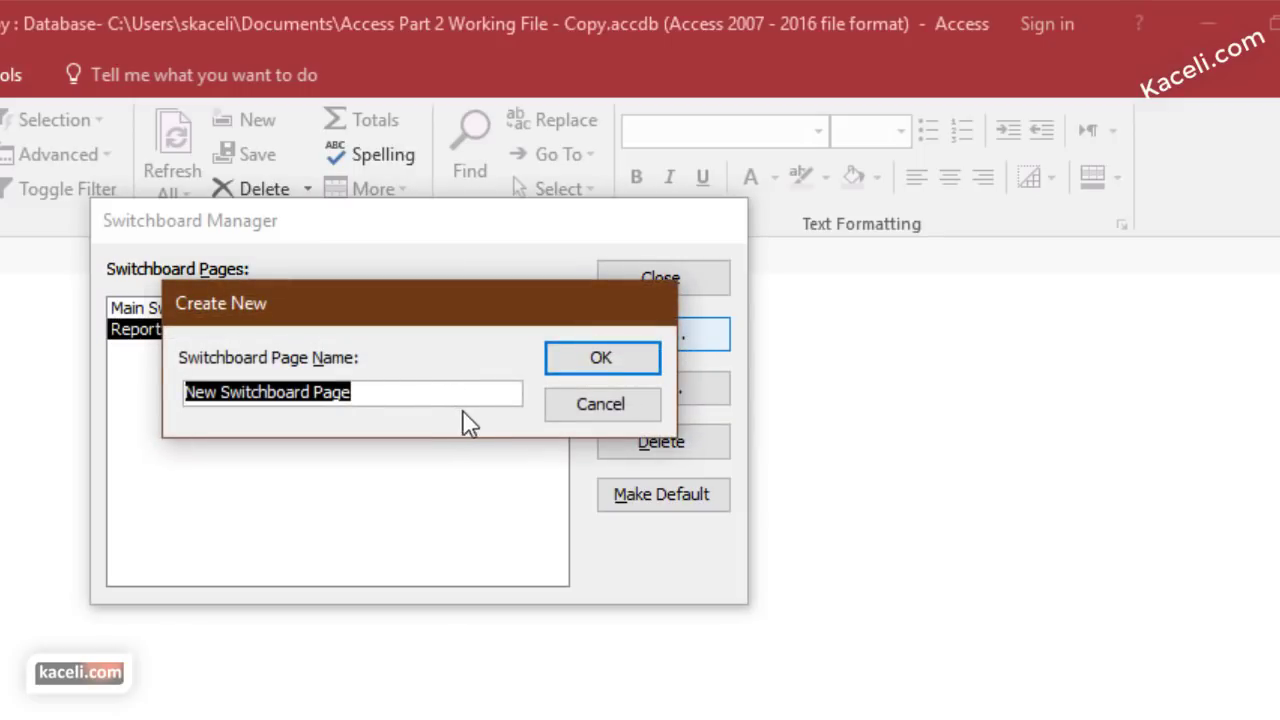
left_click(572, 414)
left_click(655, 390)
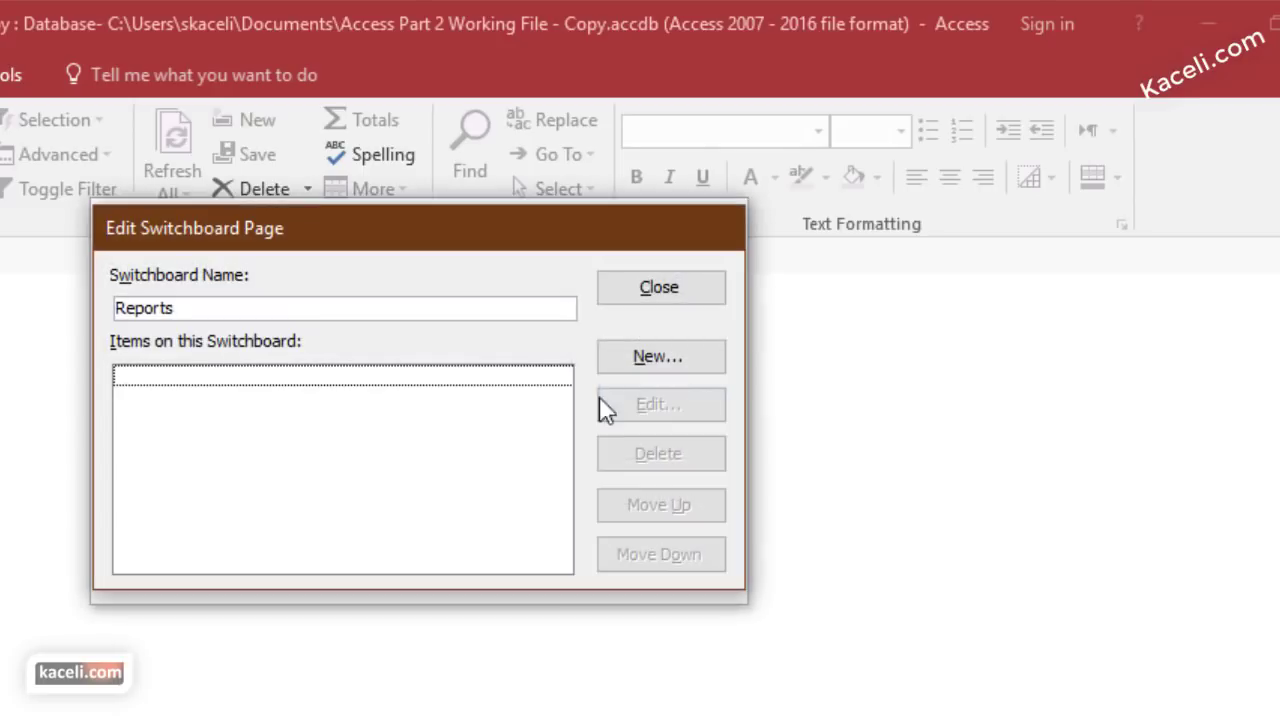
left_click(688, 295)
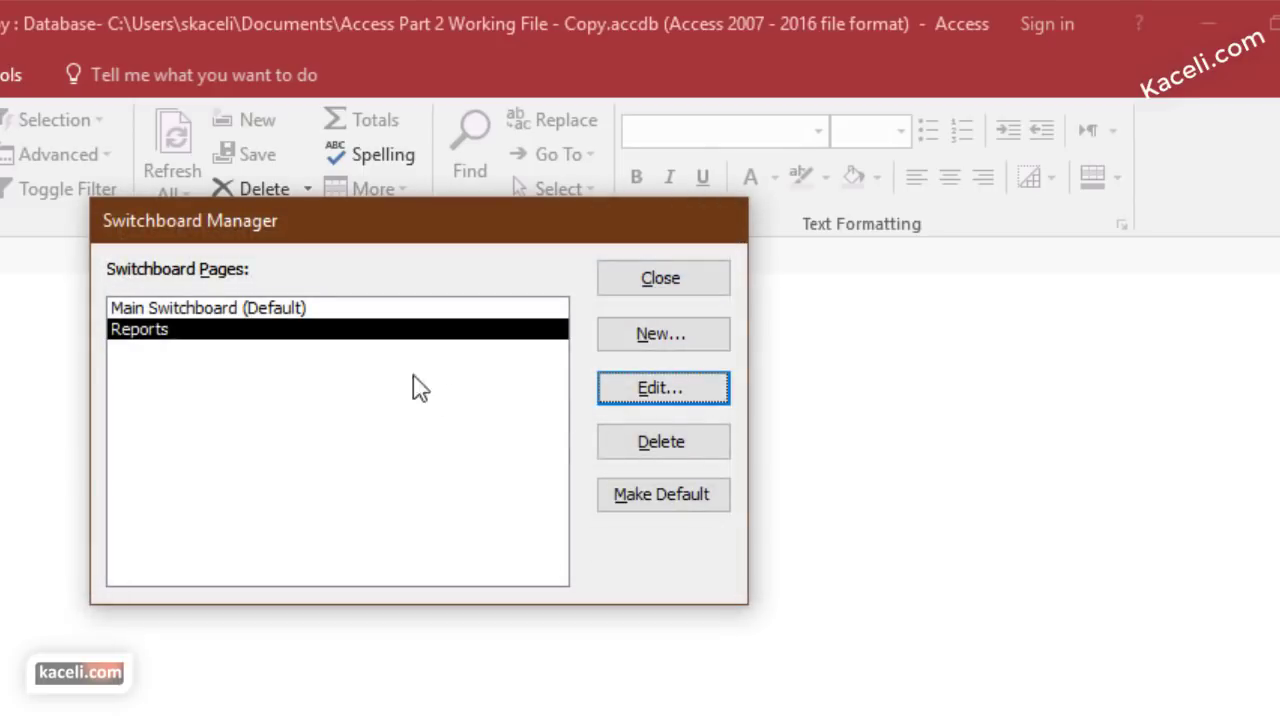
left_click(700, 394)
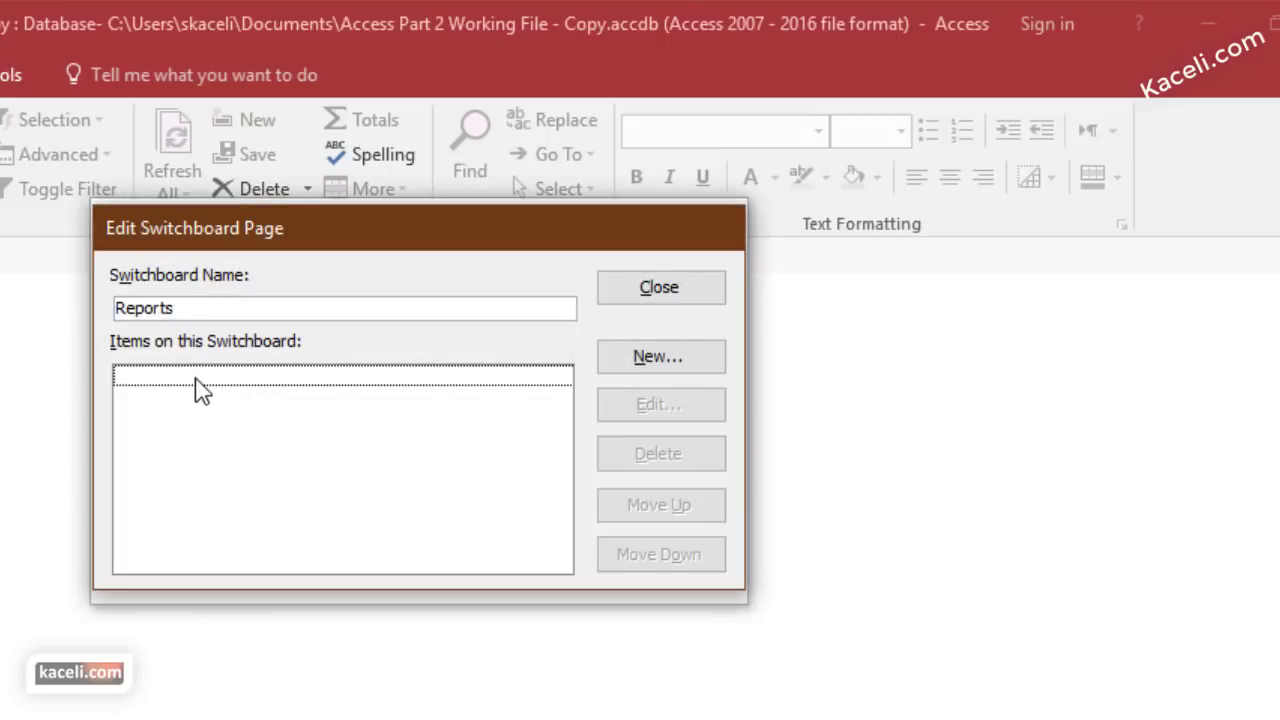
Step: Add a 'View Customers' item with Open Report set to the Customers List report
left_click(655, 358)
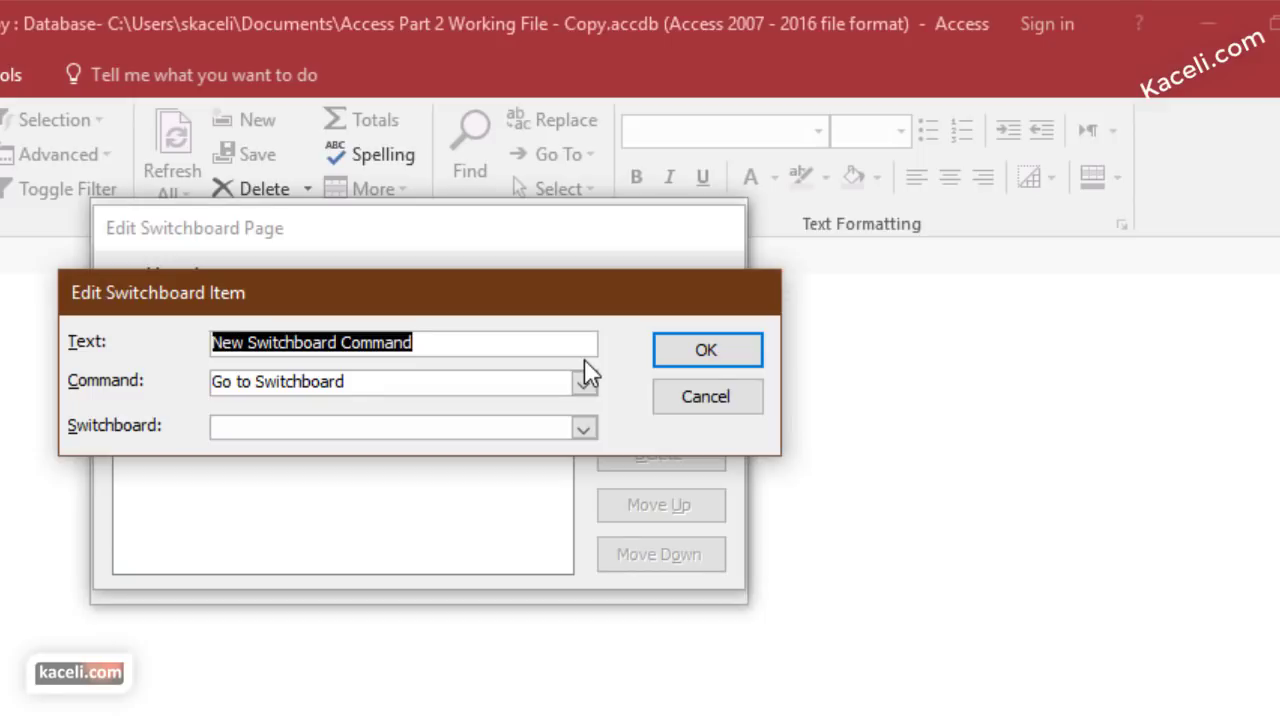
type("View Customers")
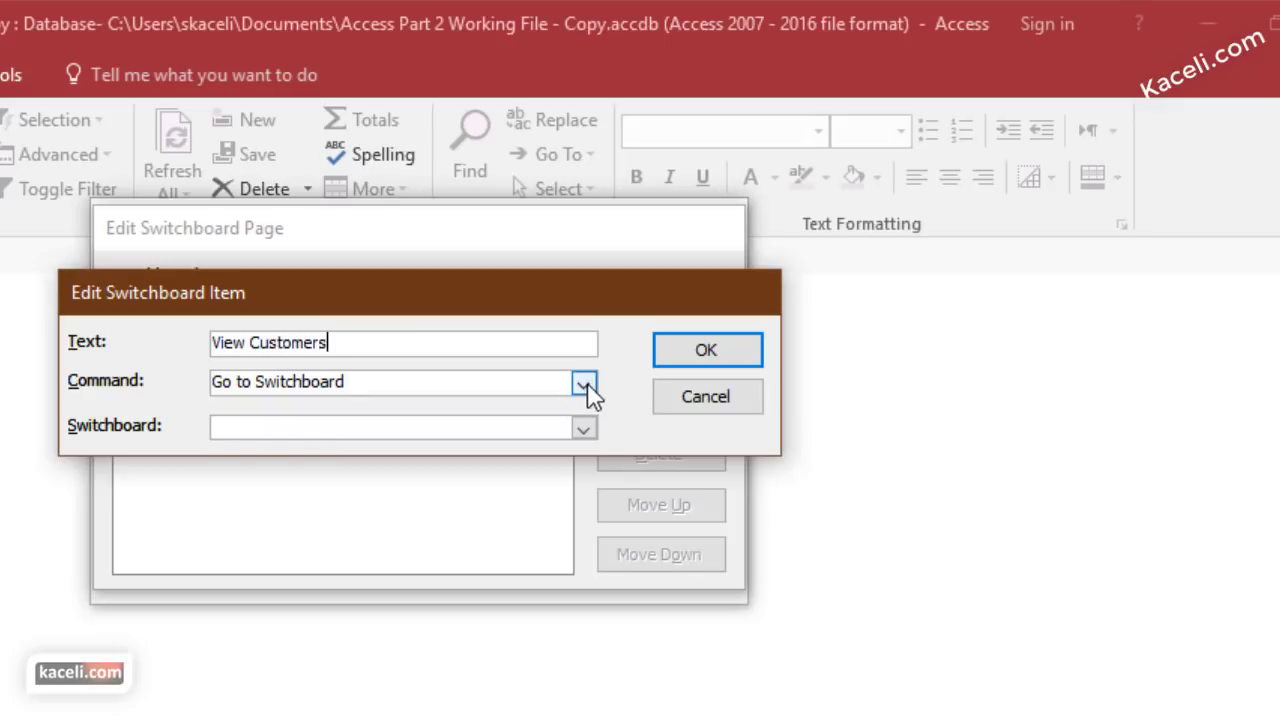
left_click(586, 386)
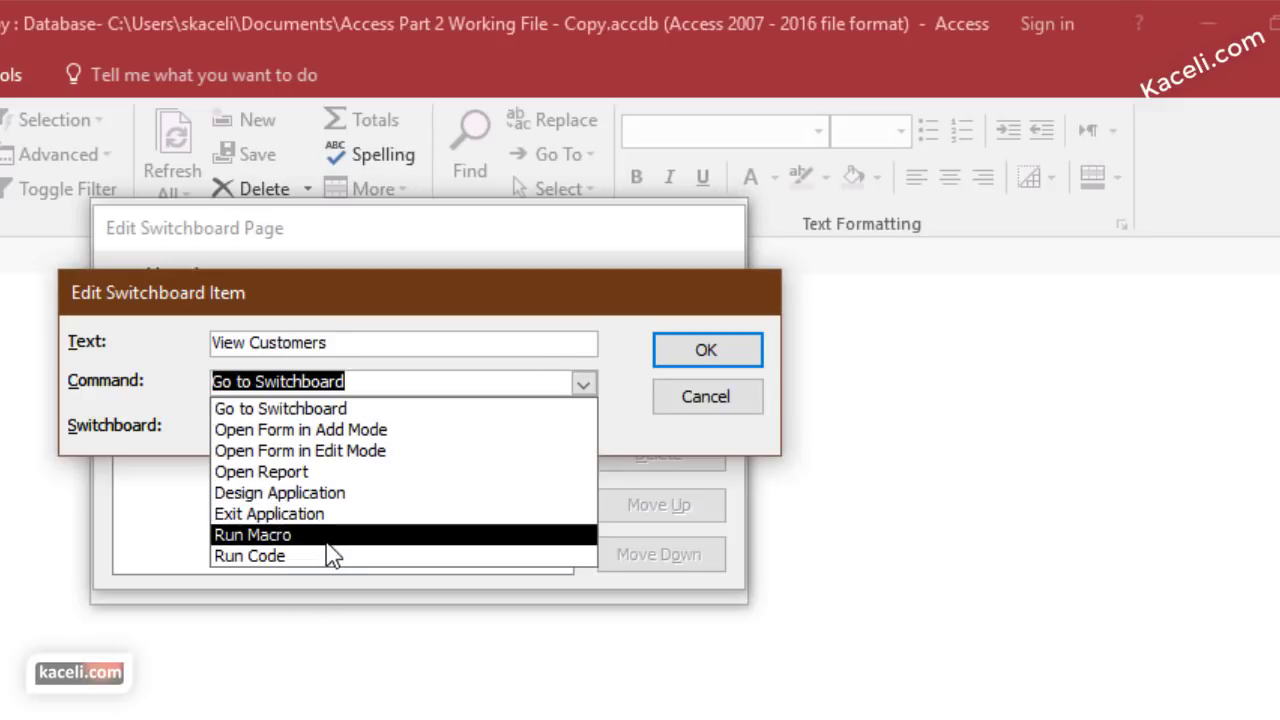
left_click(322, 472)
left_click(411, 430)
left_click(583, 428)
left_click(409, 517)
left_click(690, 356)
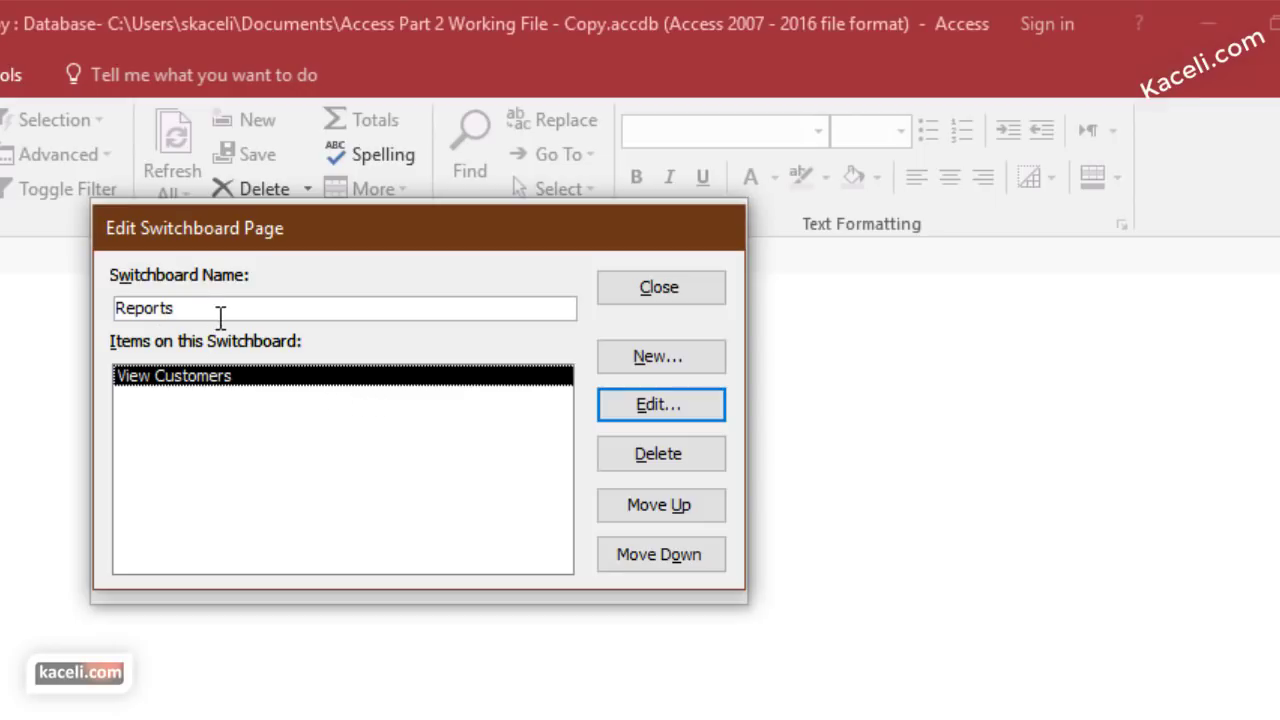
Step: Add a 'Return Home' item going to Main Switchboard, then close the page editor and Switchboard Manager
left_click(668, 368)
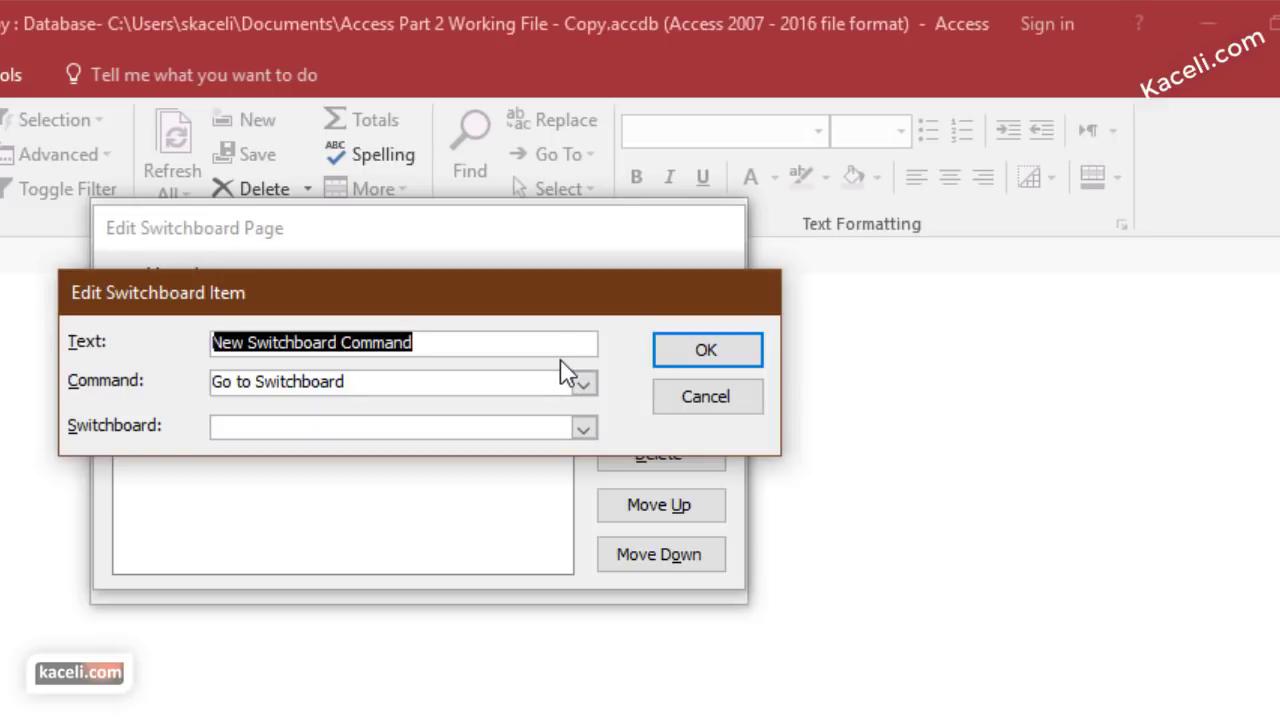
type("Return Home")
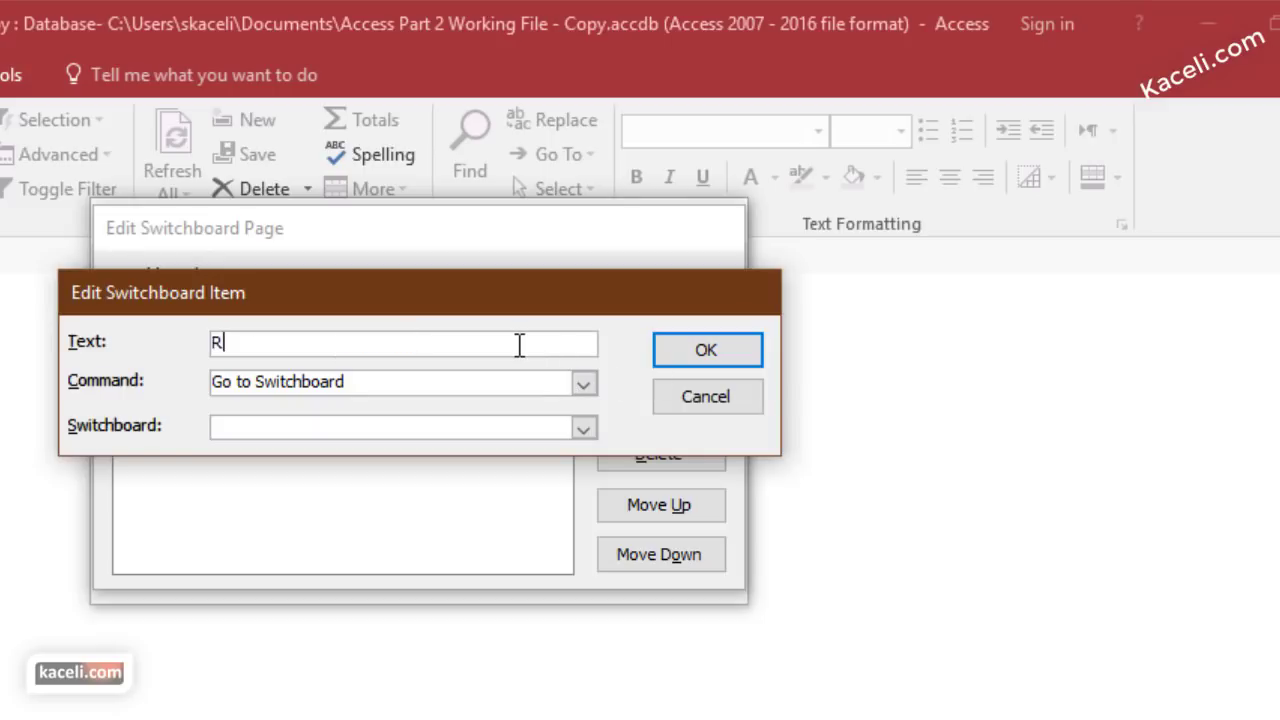
left_click(584, 428)
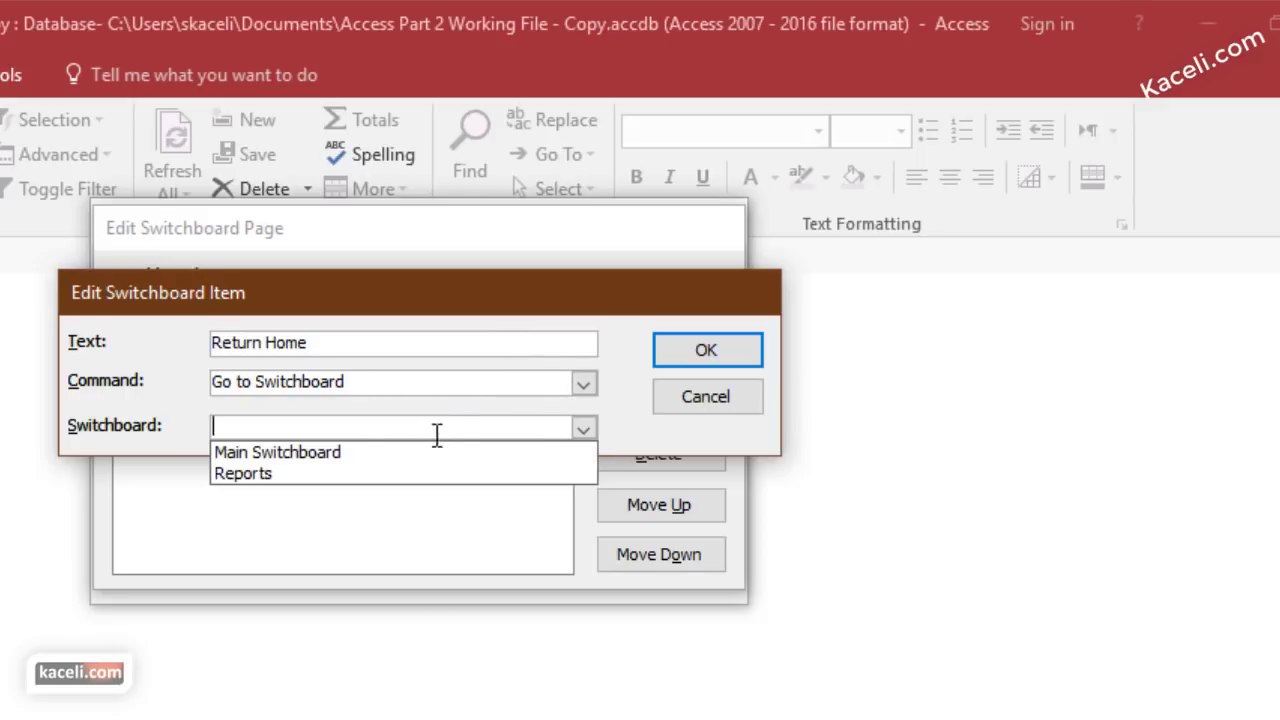
left_click(330, 456)
left_click(737, 350)
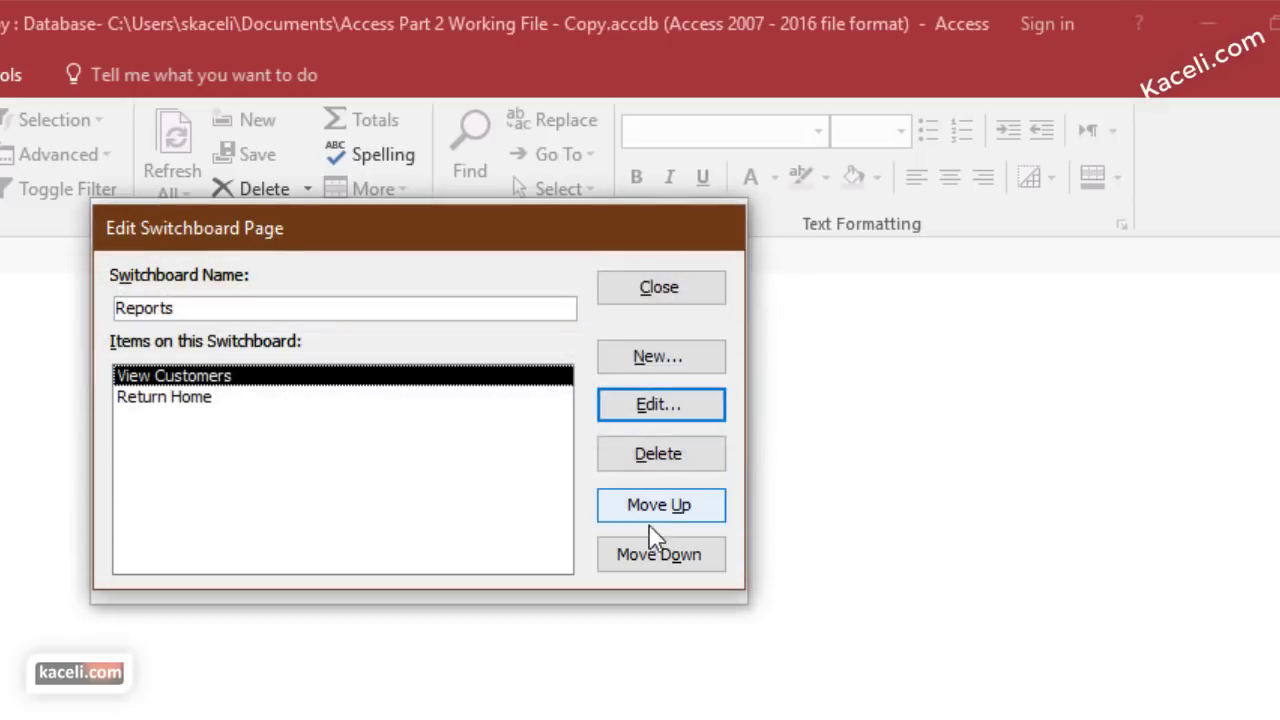
left_click(679, 296)
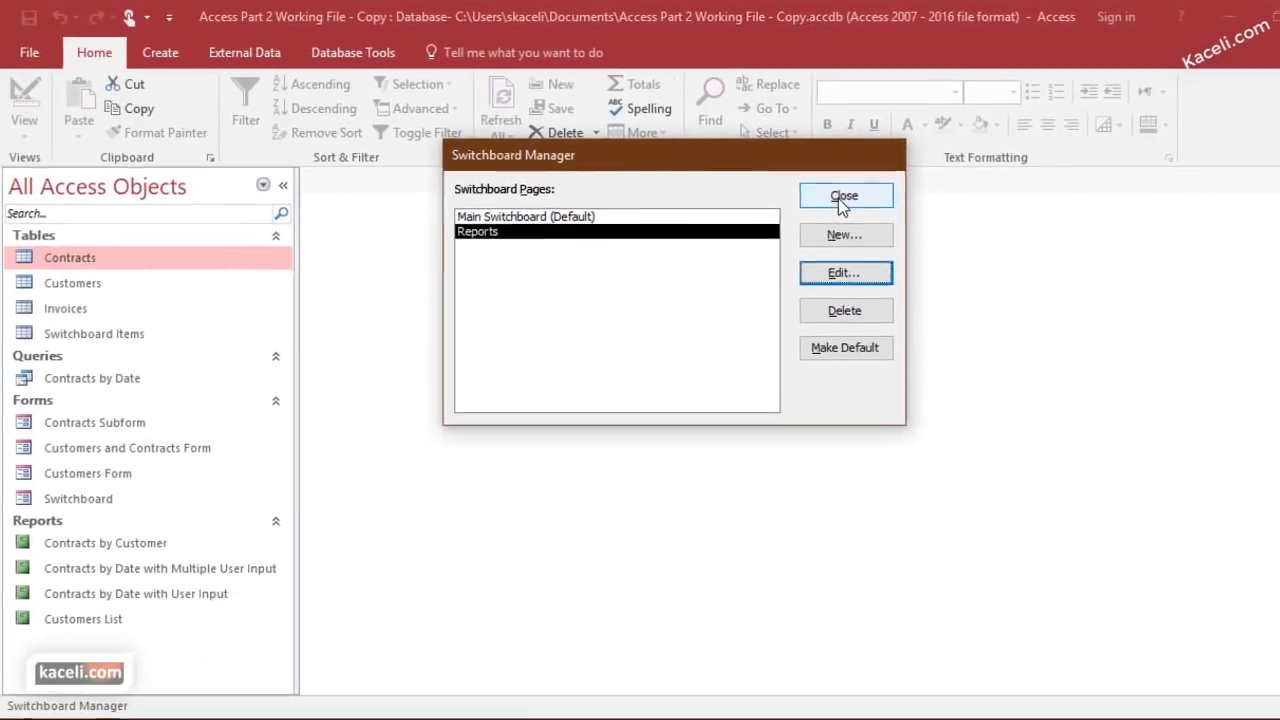
left_click(658, 283)
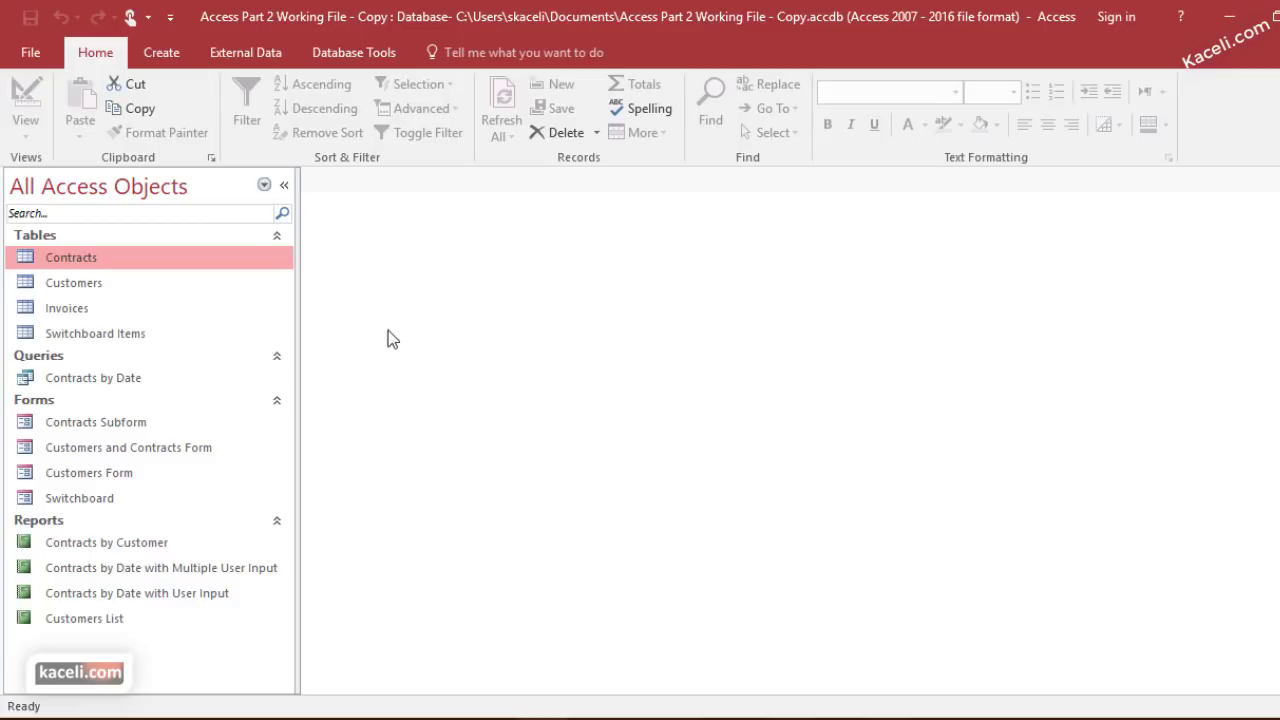
Step: In Current Database options, set Display Form to Switchboard and acknowledge the restart notice
left_click(37, 54)
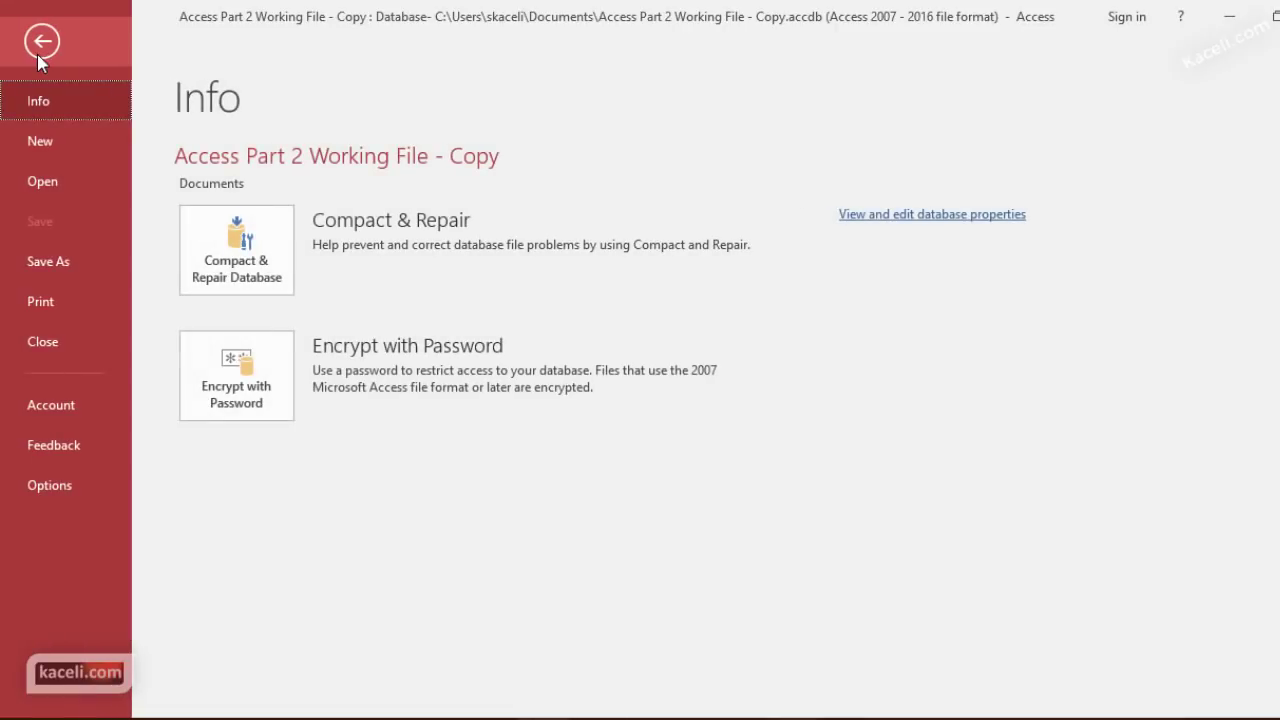
left_click(41, 36)
left_click(32, 54)
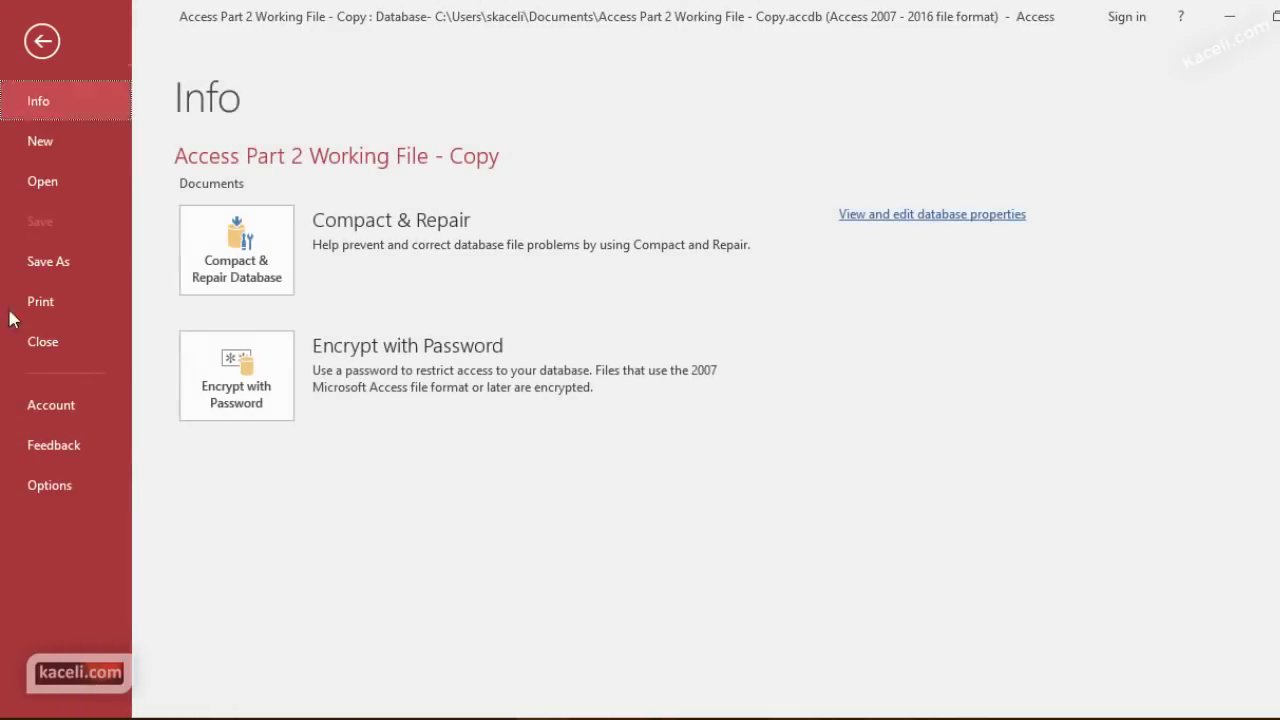
left_click(54, 486)
left_click(320, 89)
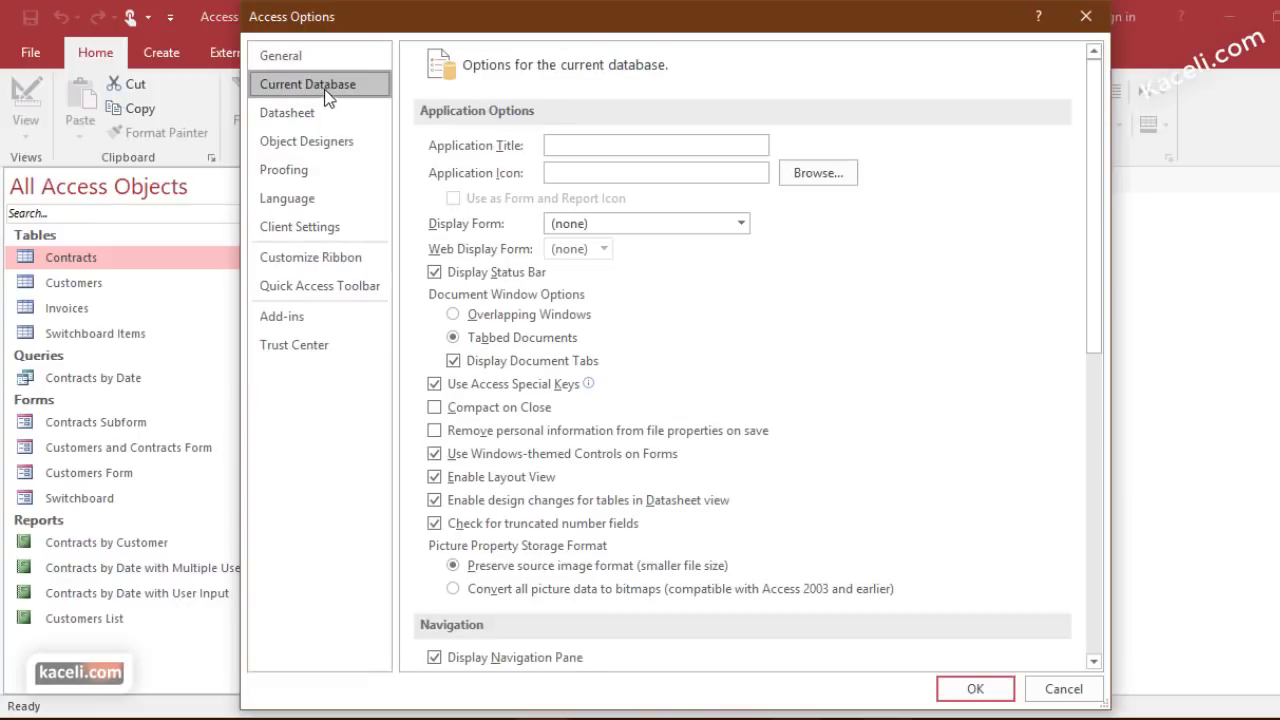
left_click(518, 272)
left_click(740, 224)
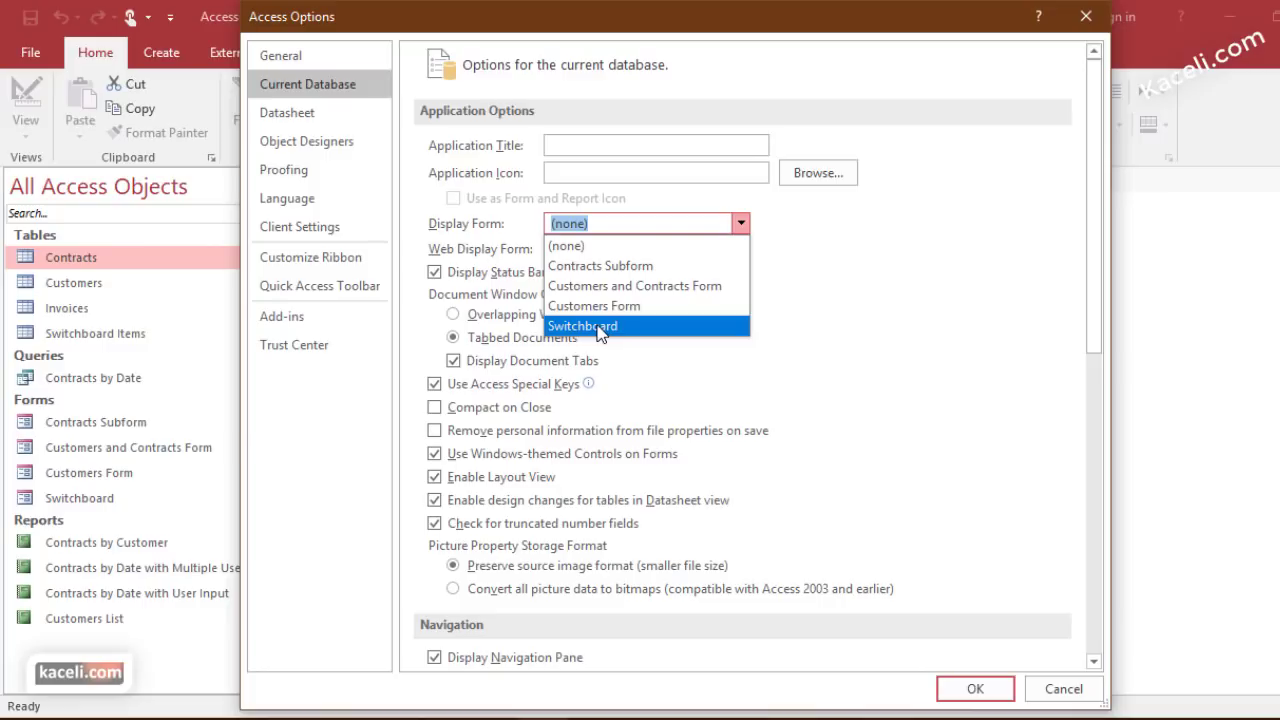
left_click(599, 327)
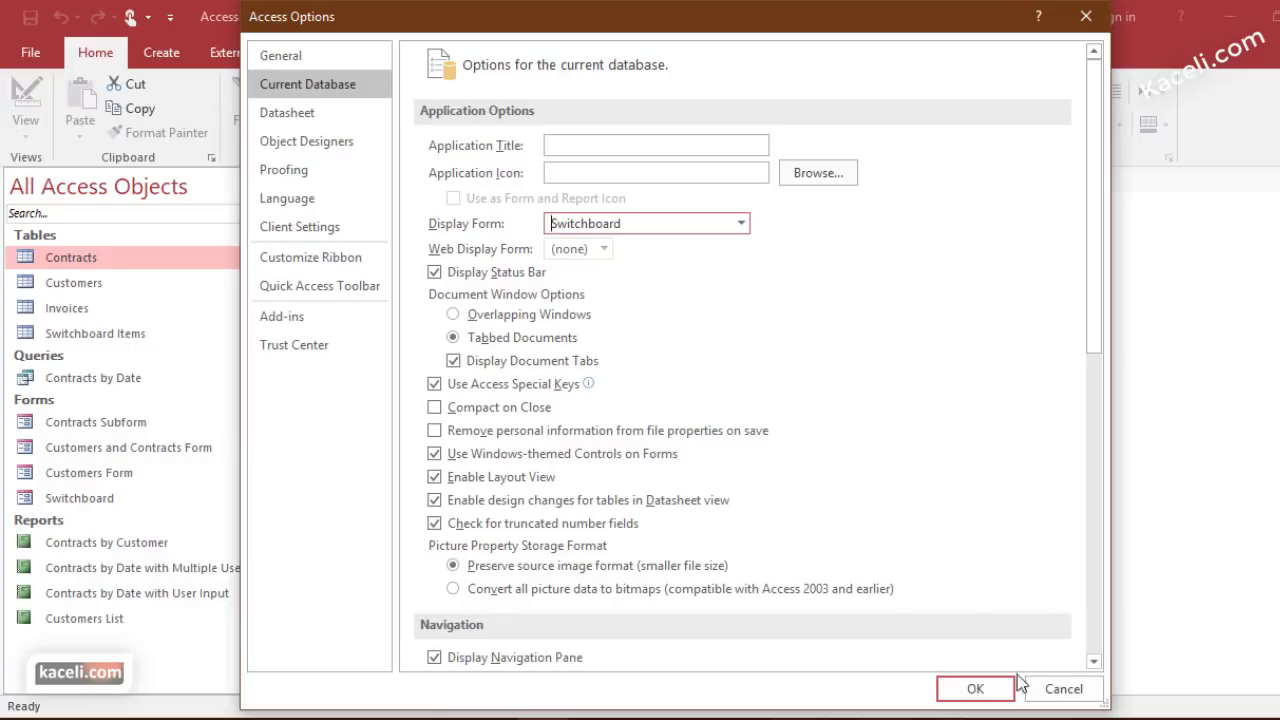
left_click(968, 690)
key("Return")
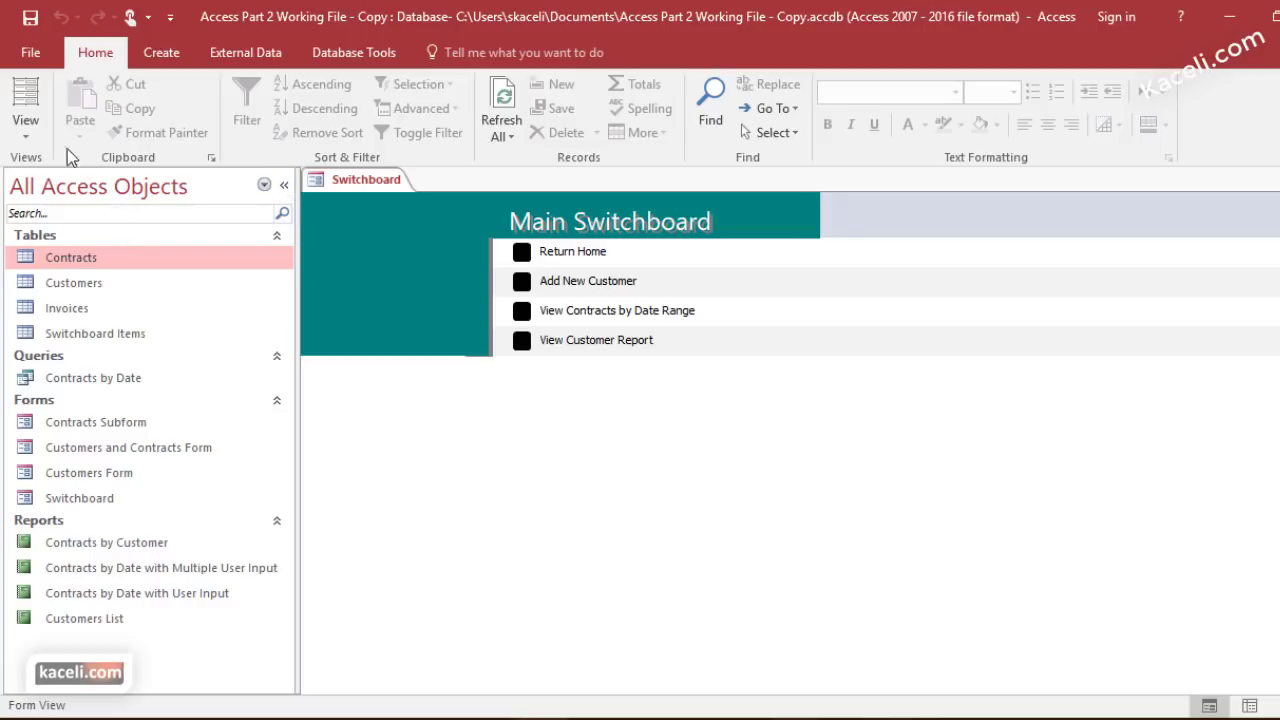
Step: Collapse the Navigation Pane, test the Add New Customer entry, then close the Customers form
left_click(284, 186)
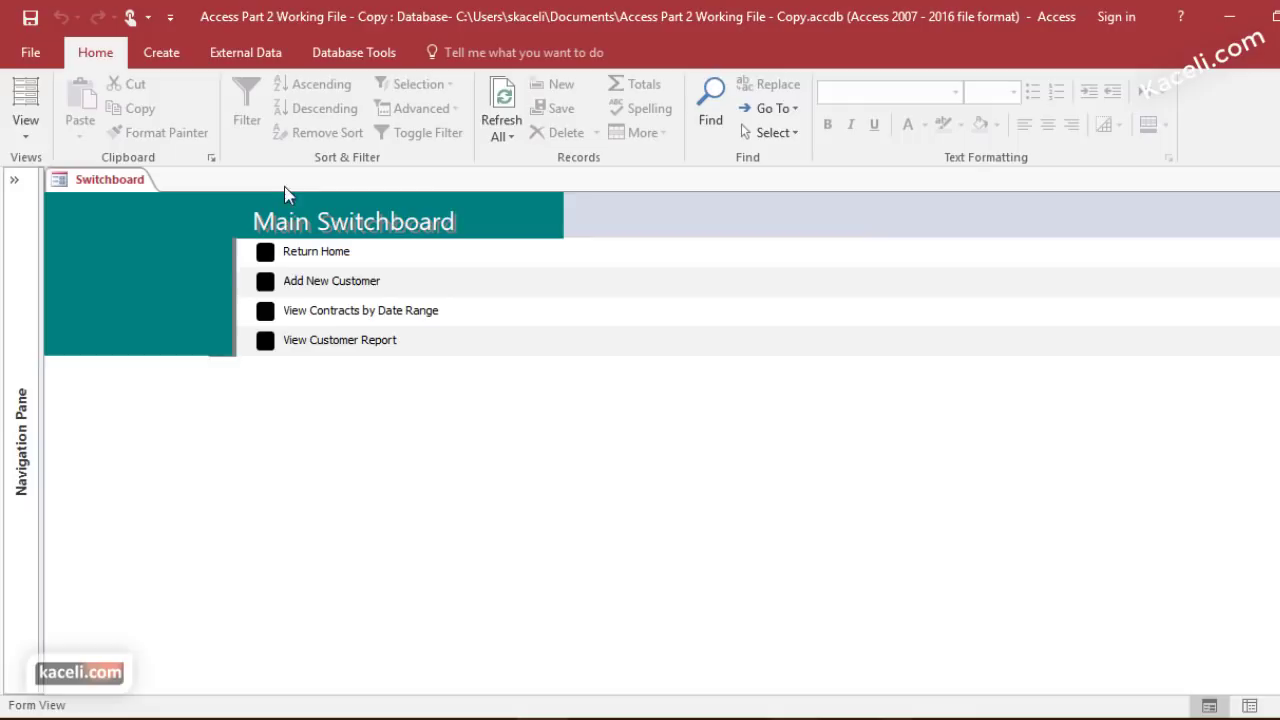
left_click(265, 281)
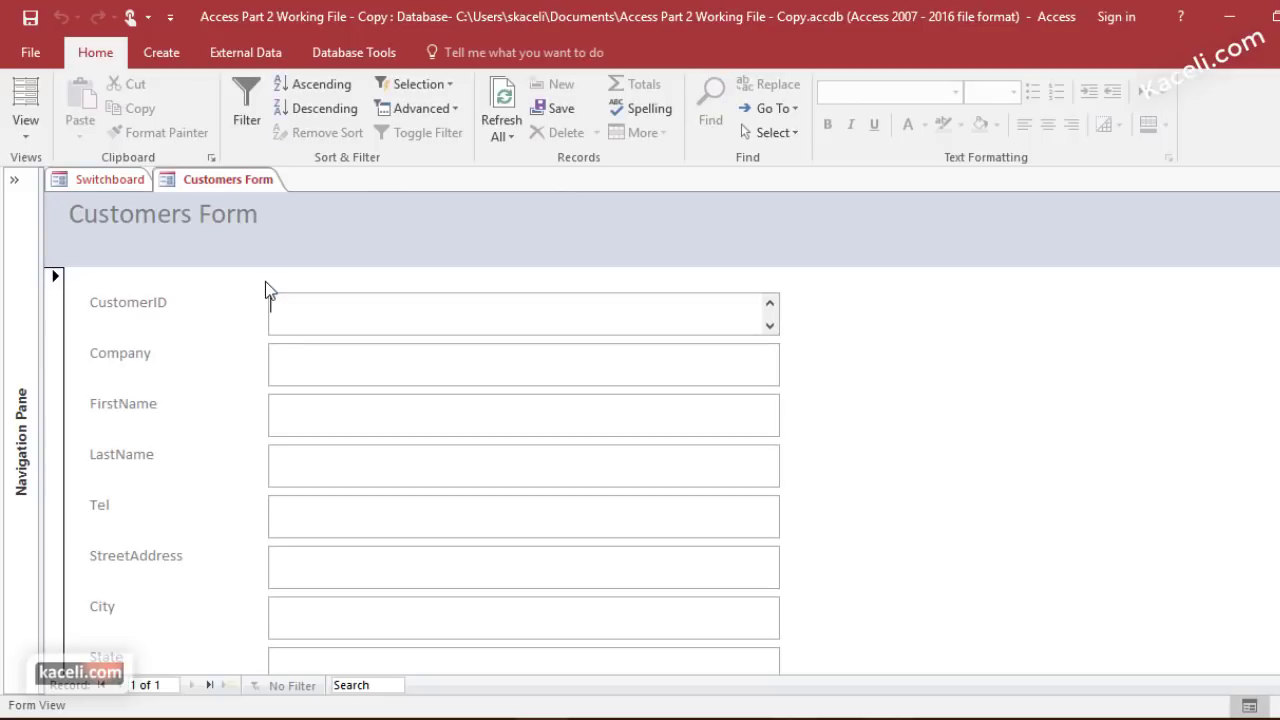
scroll(384, 417, "down", 2)
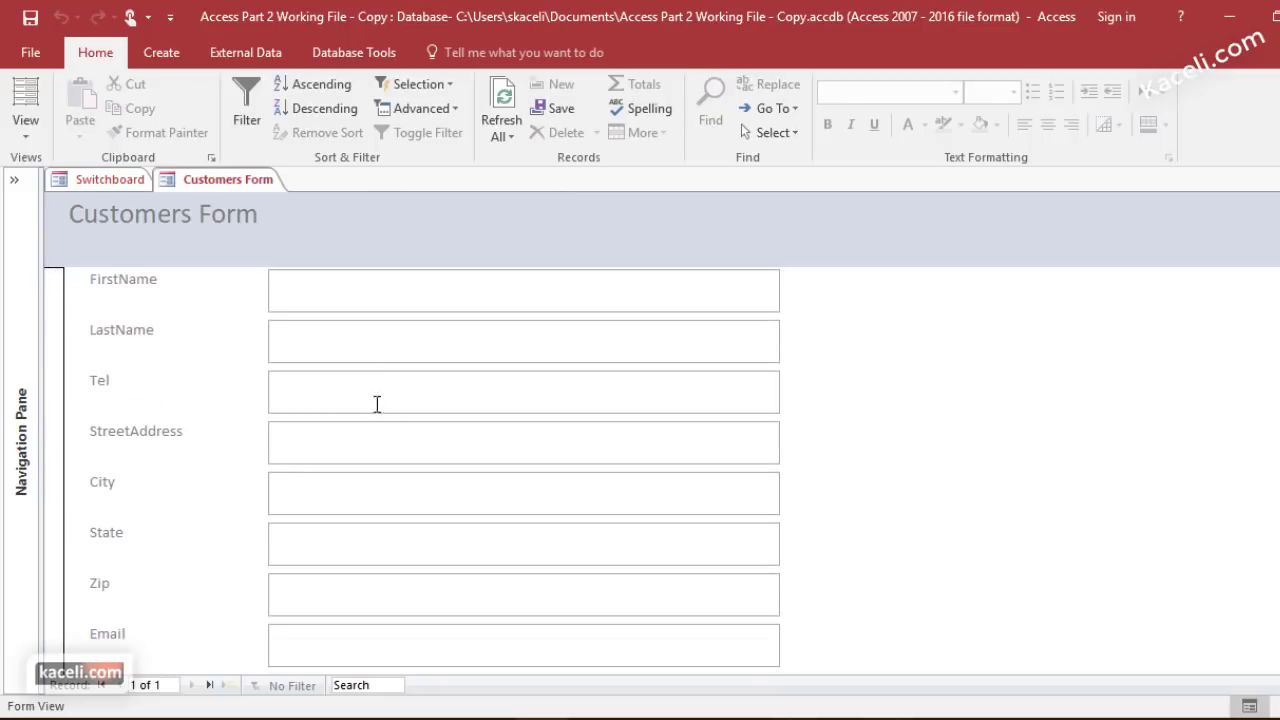
scroll(365, 527, "up", 2)
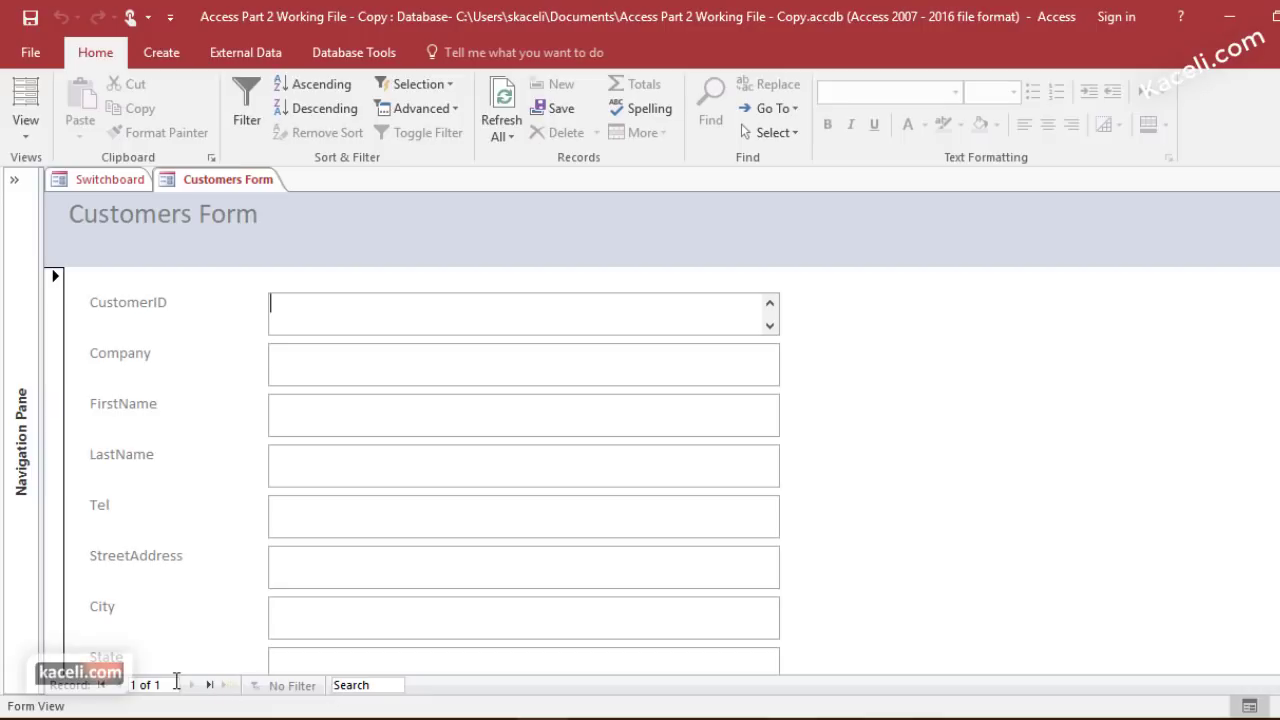
key("ctrl+w")
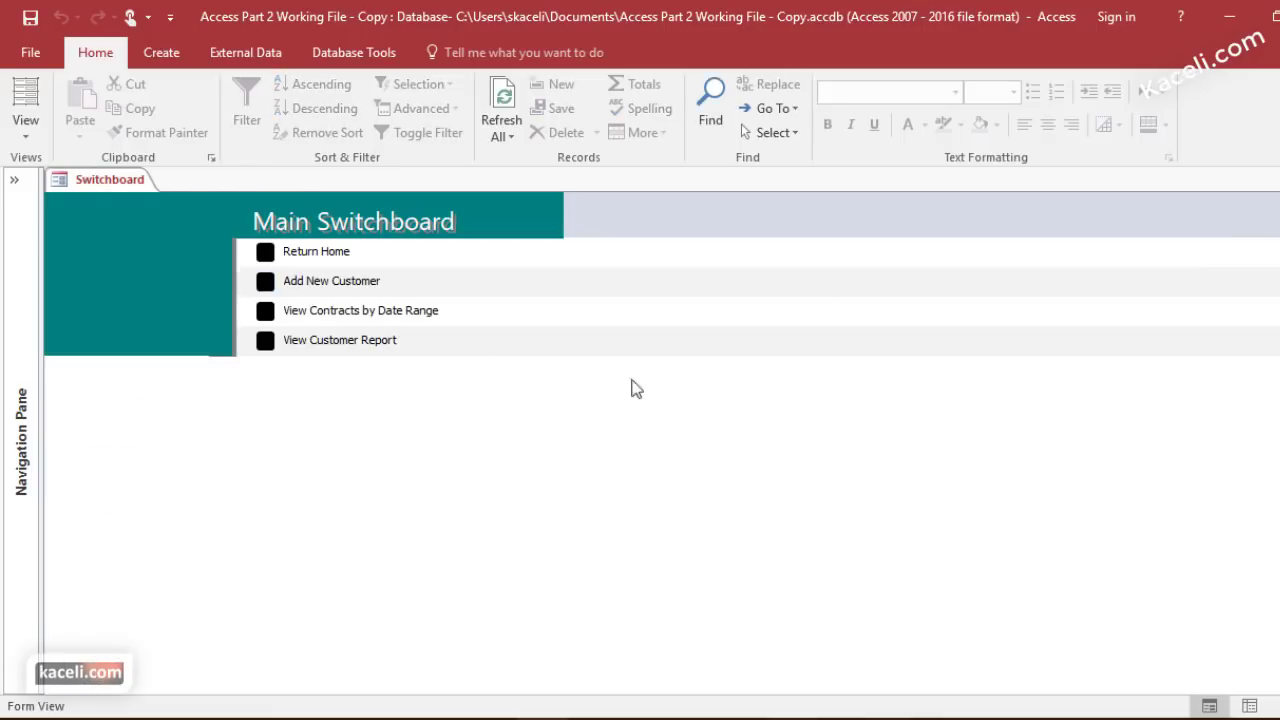
Step: Run View Contracts by Date Range for 1/1/2016 to 12/31/2016, then close the report
left_click(272, 314)
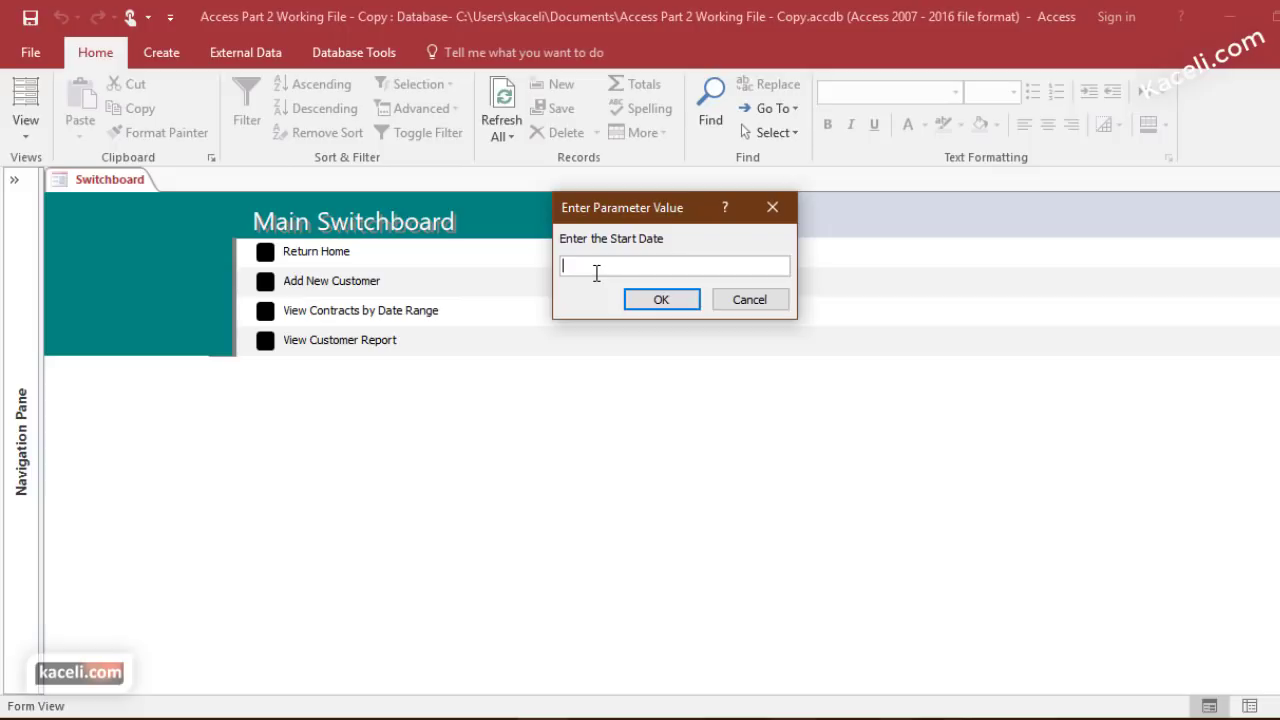
type("1/1/2016")
key("Return")
type("12/31/2016")
key("Return")
scroll(309, 529, "down", 10)
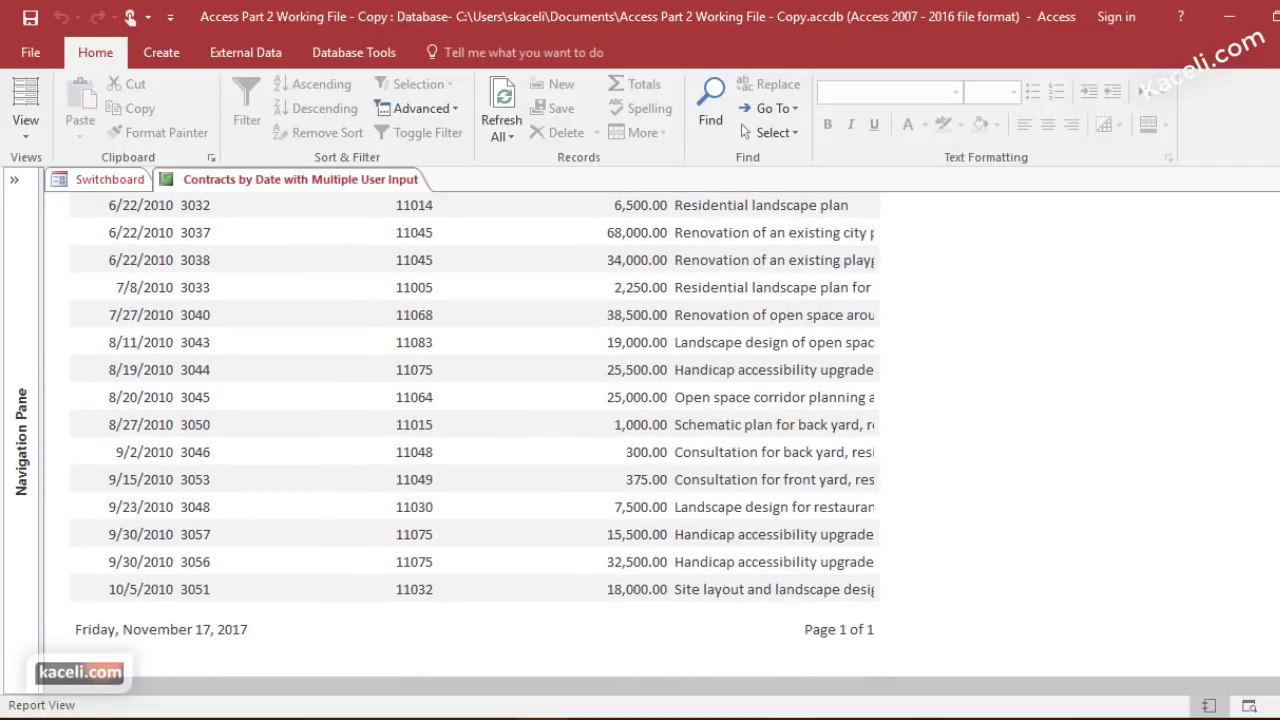
key("ctrl+F4")
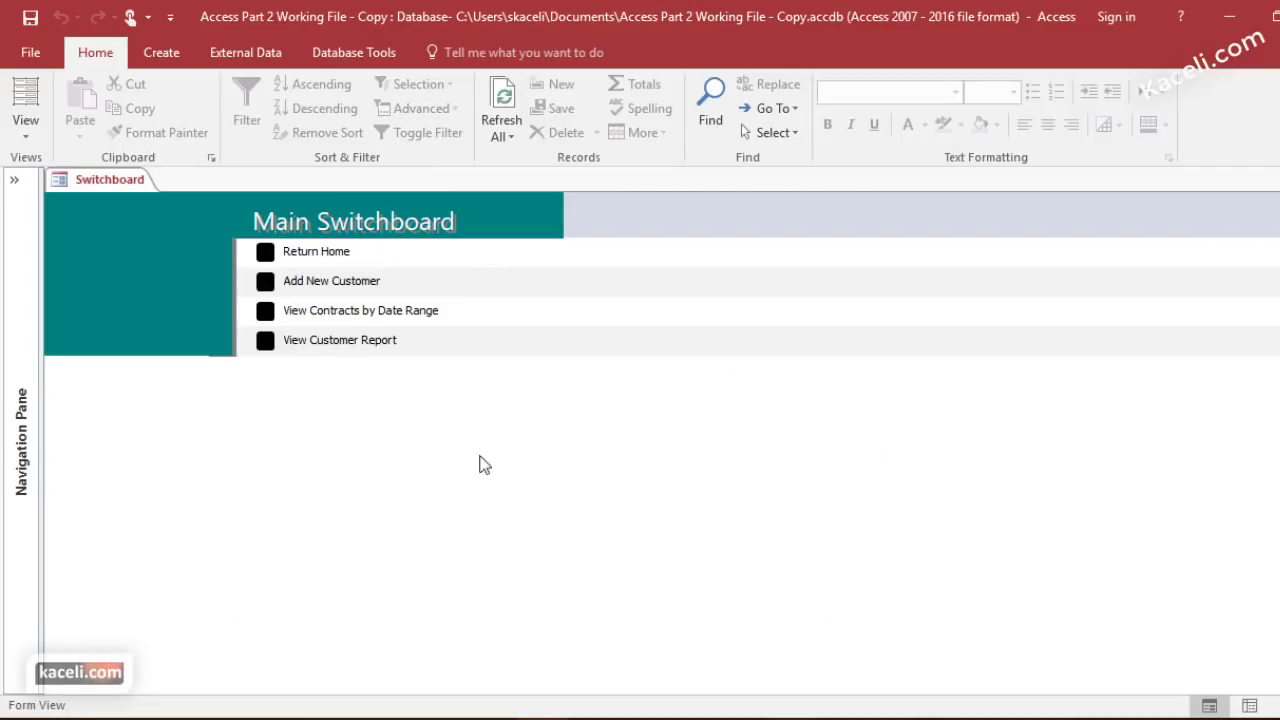
Step: Test the View Customer Report entry and close the Contracts by Customer report
left_click(265, 342)
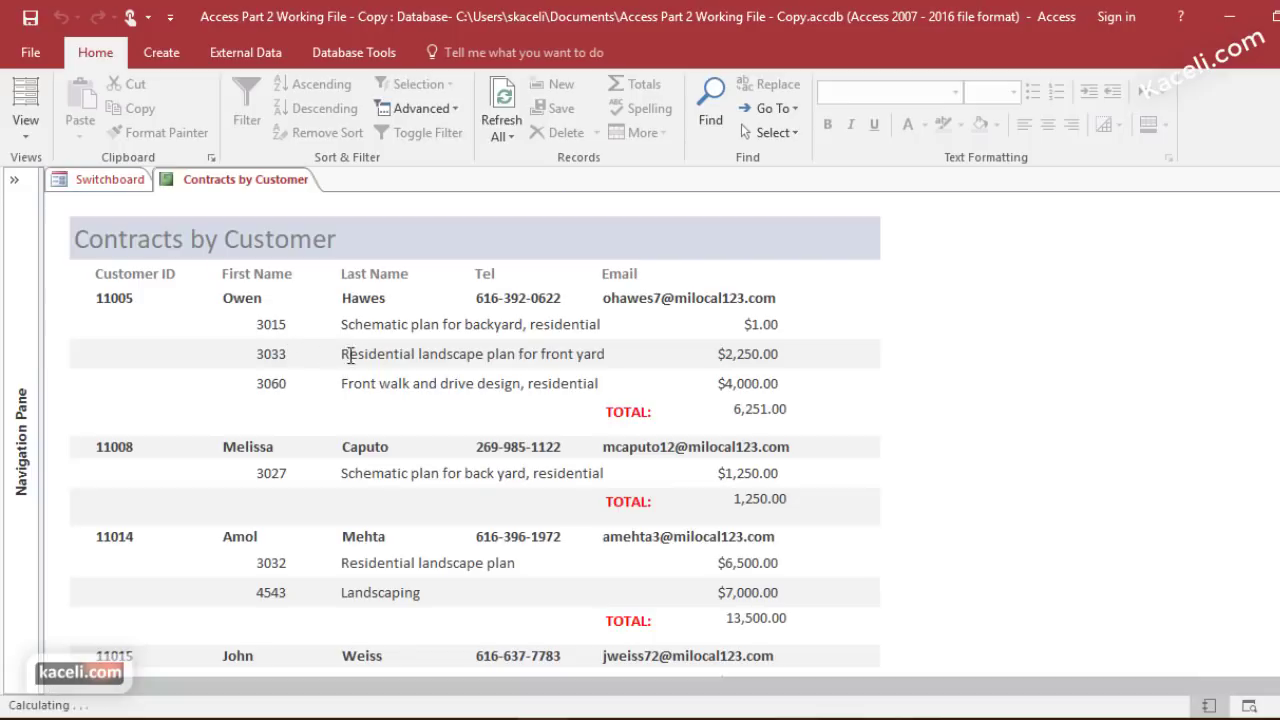
scroll(625, 483, "down", 3)
scroll(625, 483, "down", 3)
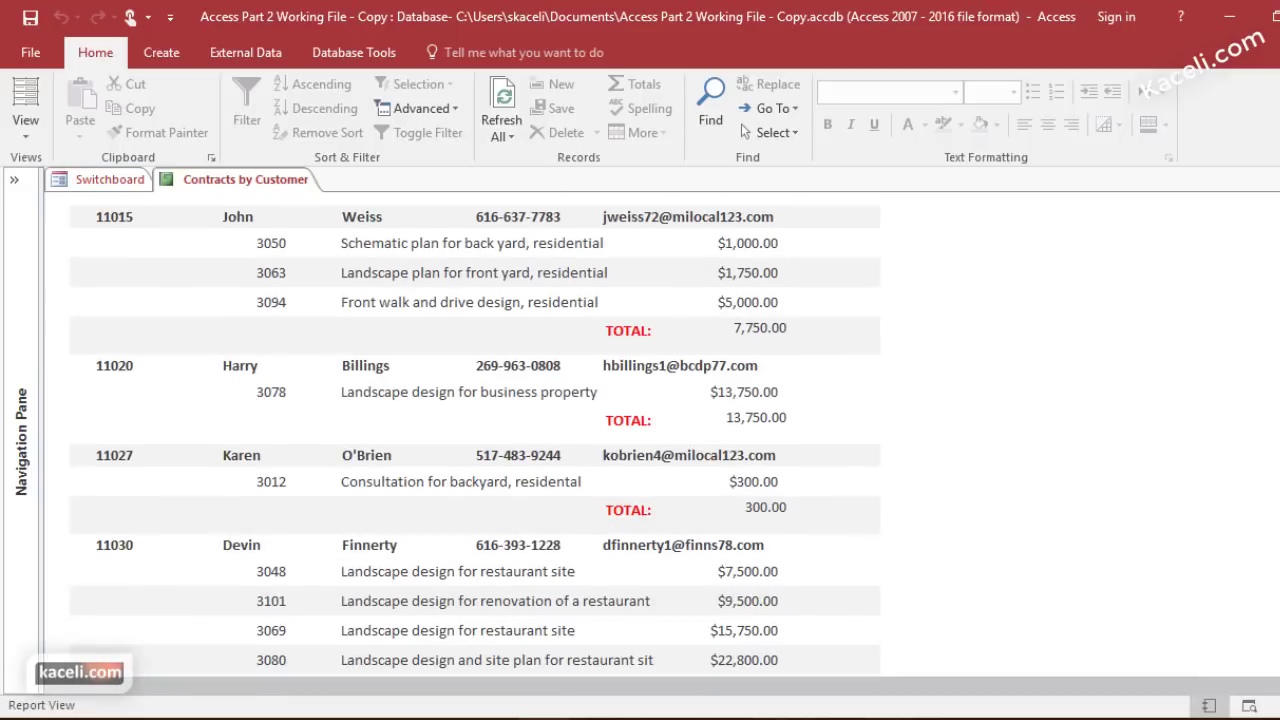
key("ctrl+F4")
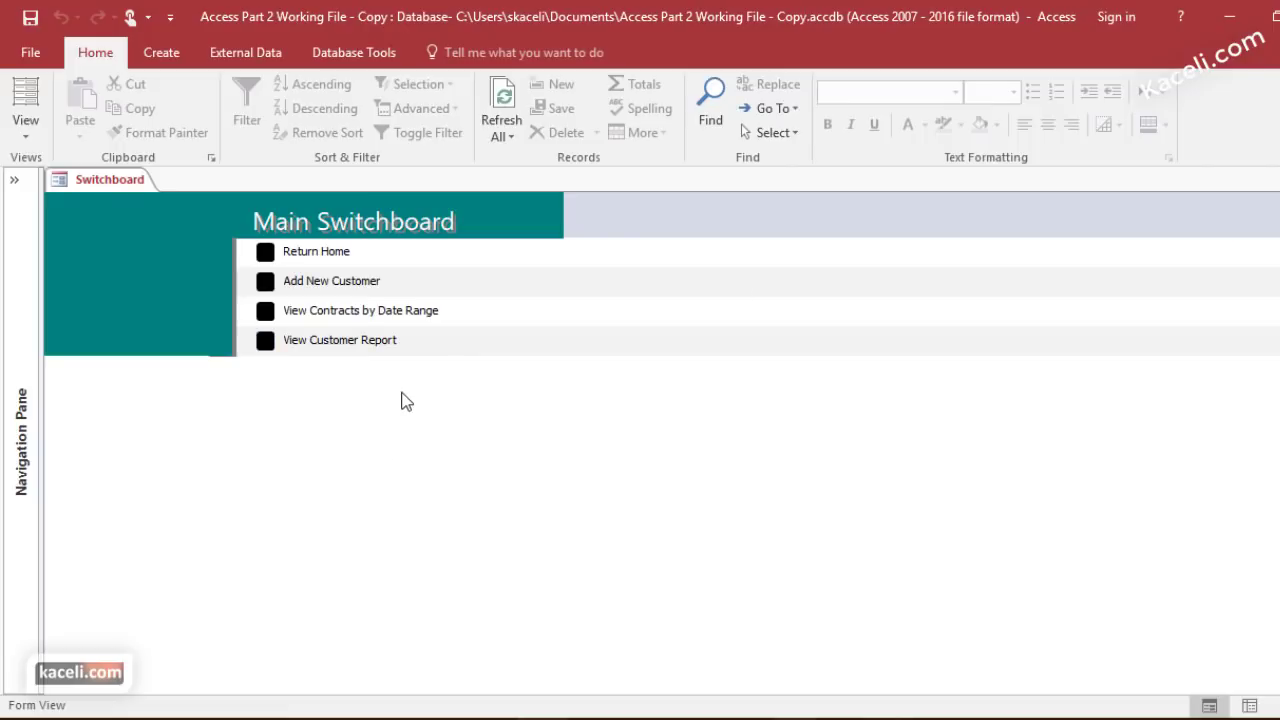
Step: Switch the Switchboard form to Layout View and apply a different Office theme
left_click(173, 318)
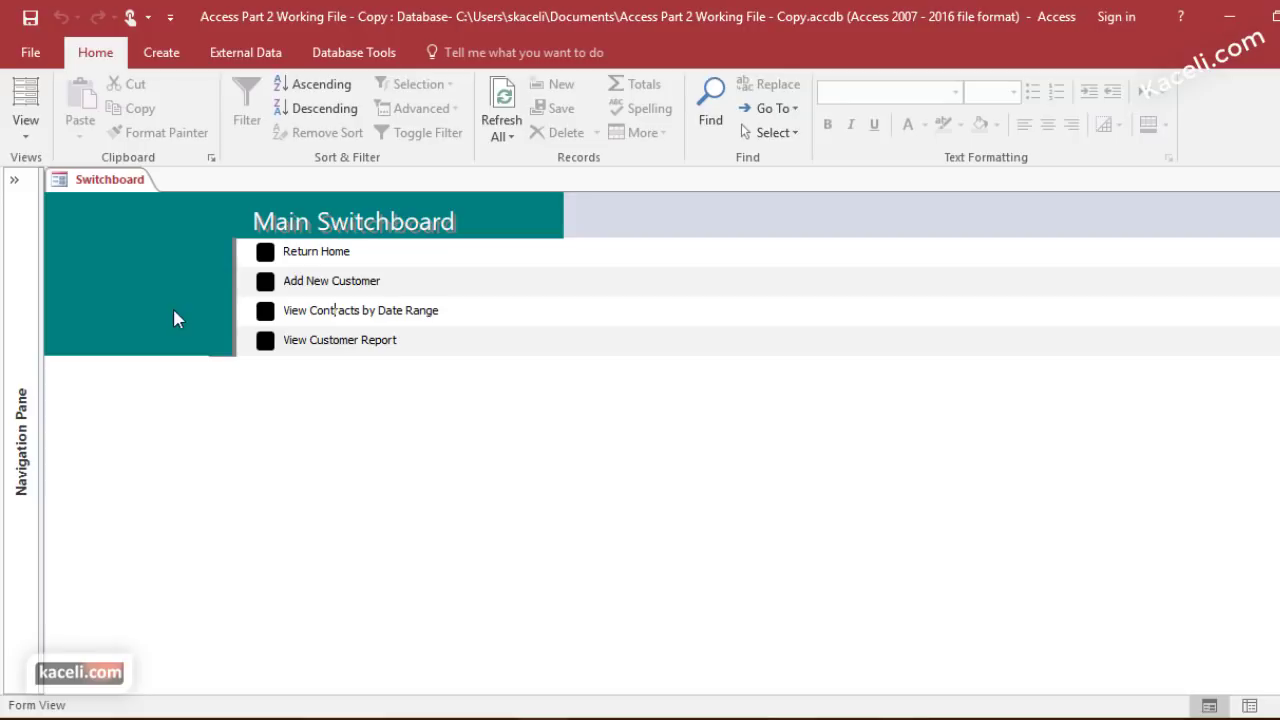
left_click(28, 135)
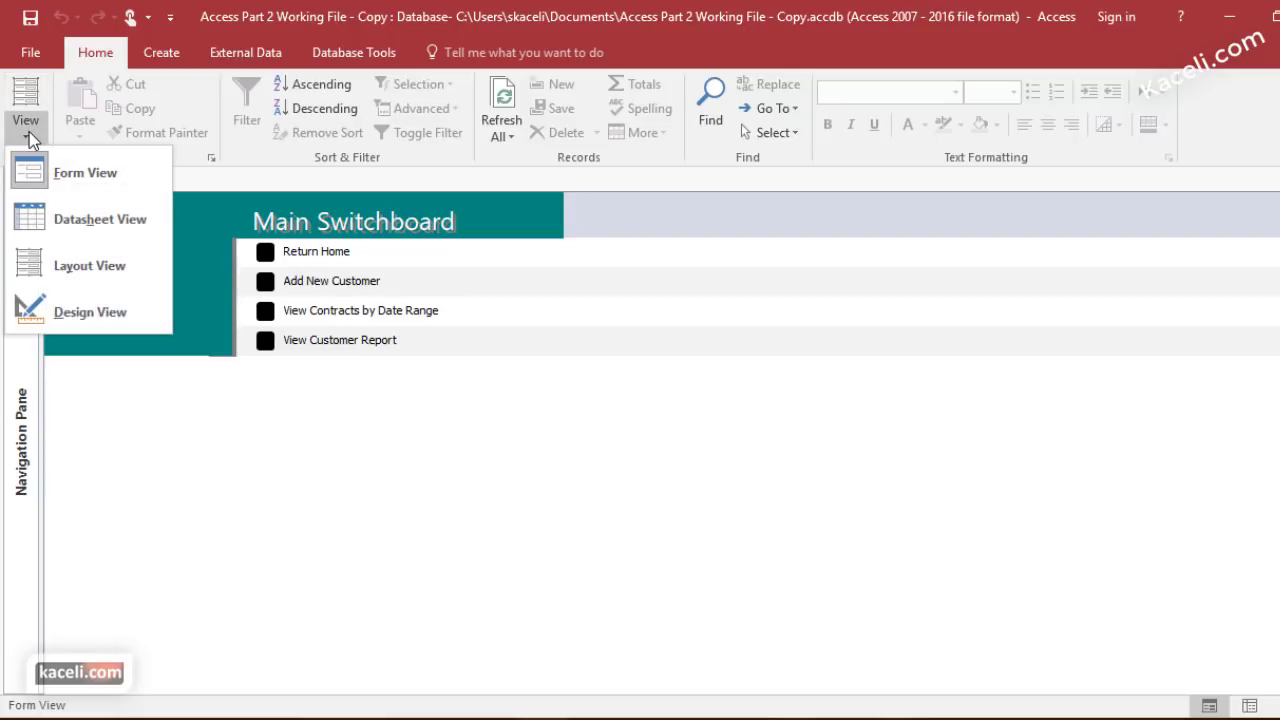
left_click(91, 266)
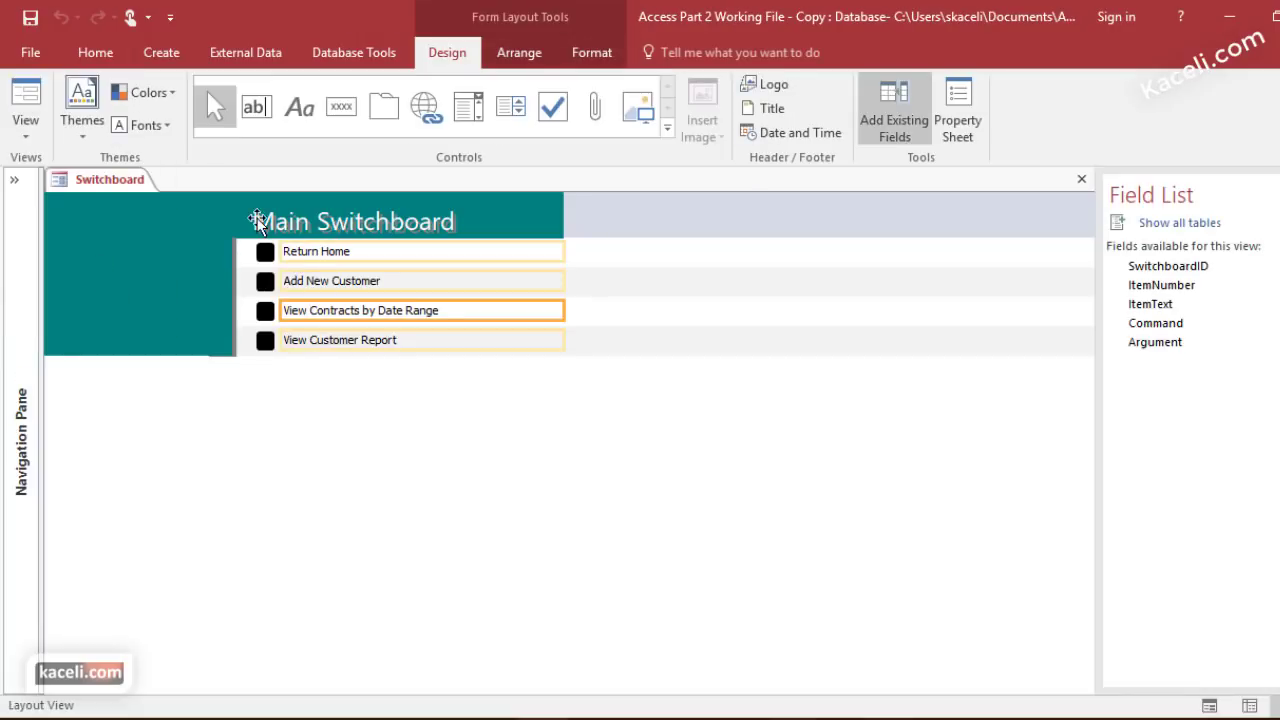
left_click(100, 137)
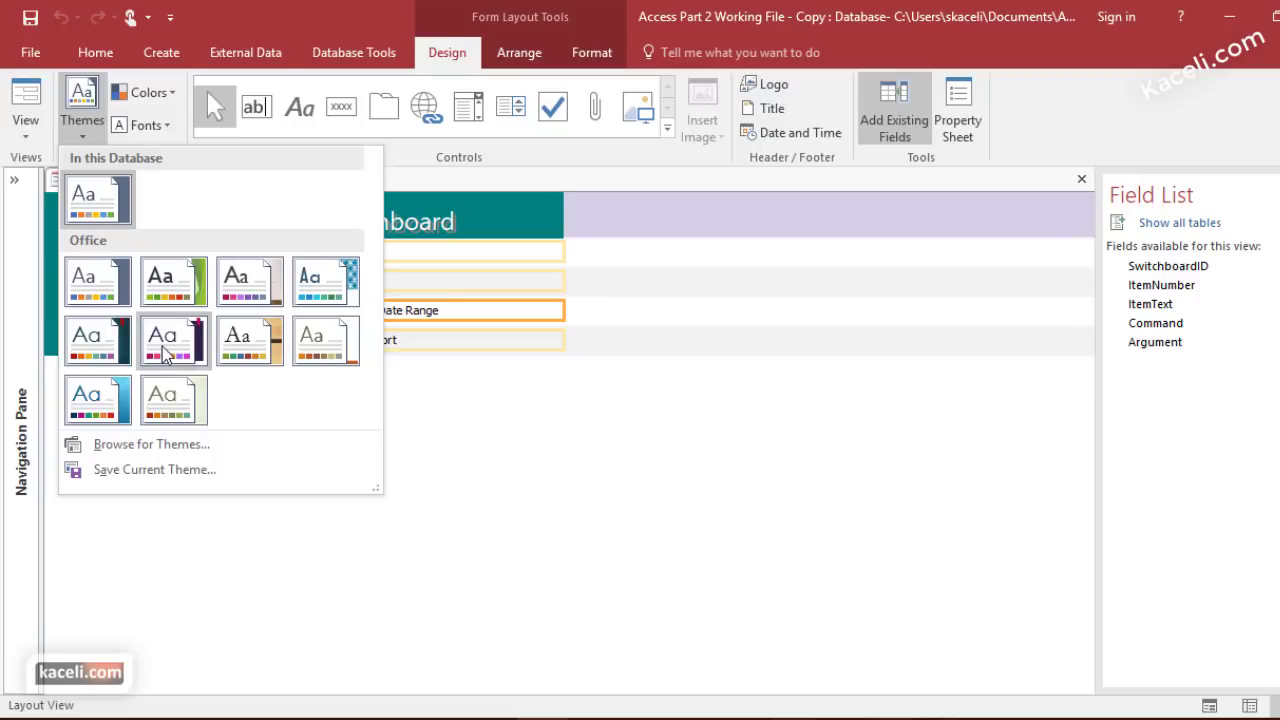
left_click(101, 405)
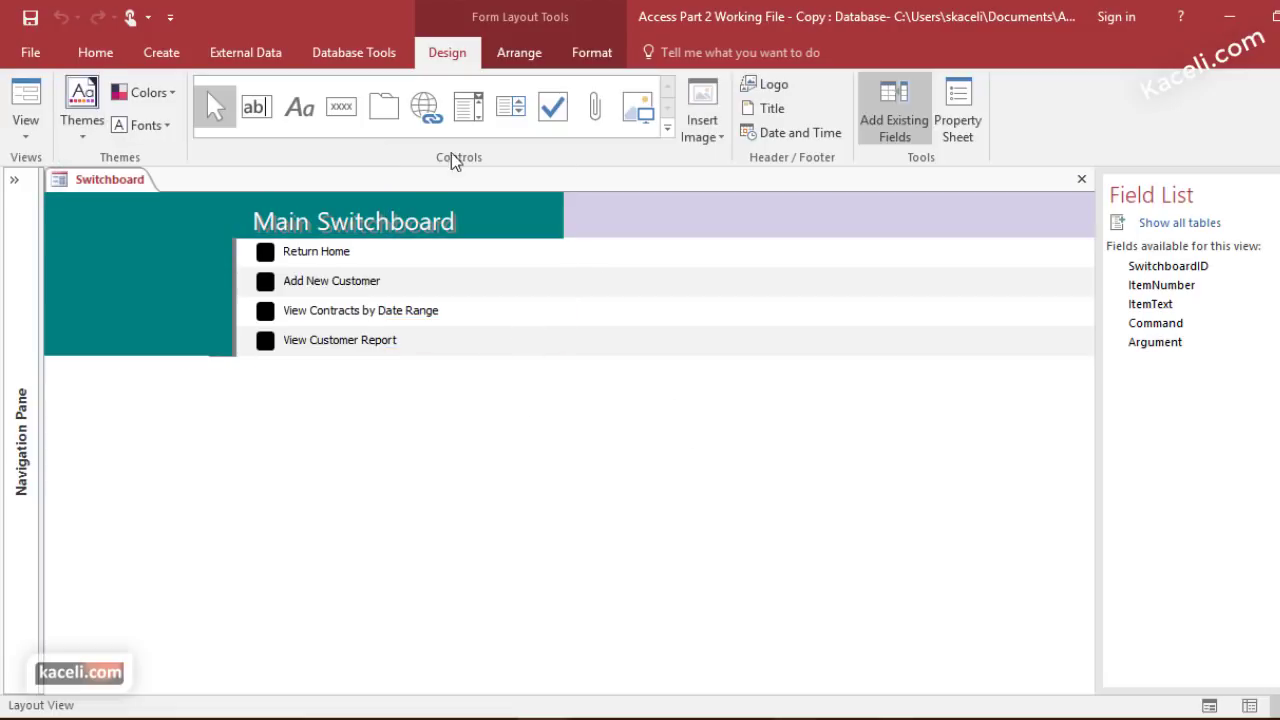
Step: Replace the Main Switchboard title with 'Kaceli.com Database Dashboard'
double_click(338, 232)
key("ctrl+a")
type("Kaceli.com Database Dashboard")
key("Return")
left_click(155, 469)
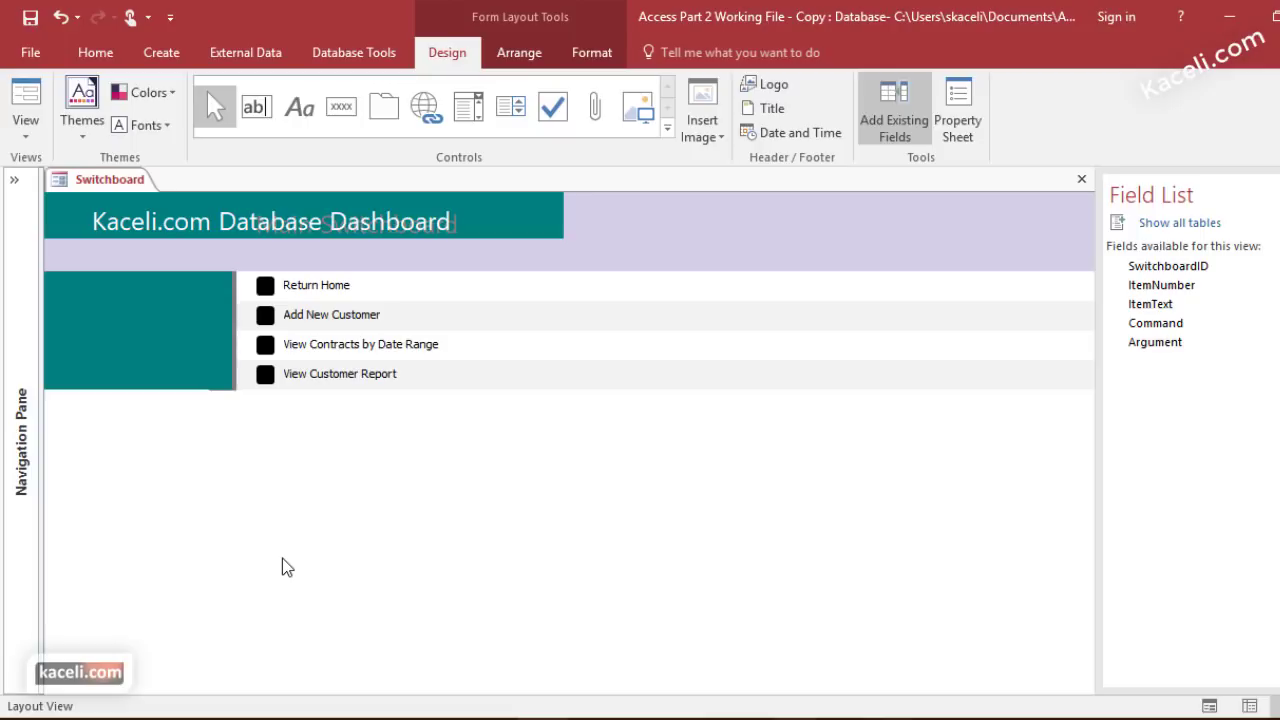
Step: Return to Form View and add Switchboard Manager from All Commands to the Quick Access Toolbar
key("F5")
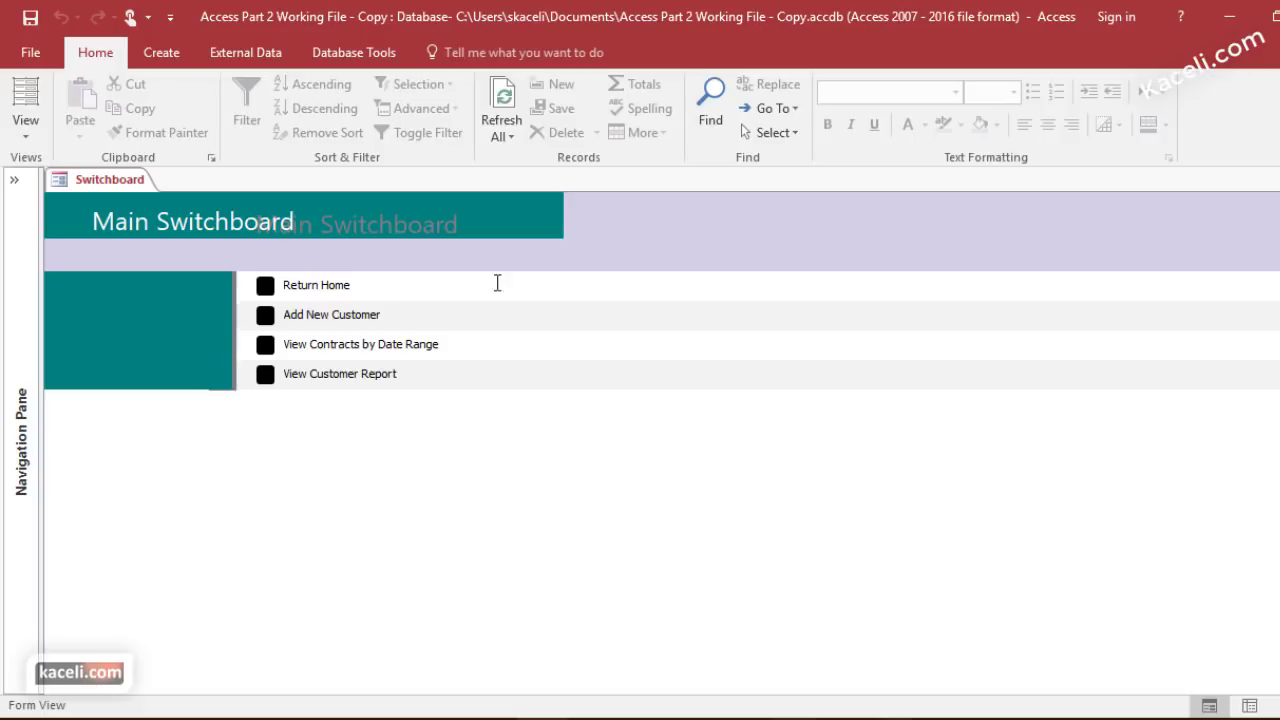
left_click(482, 54)
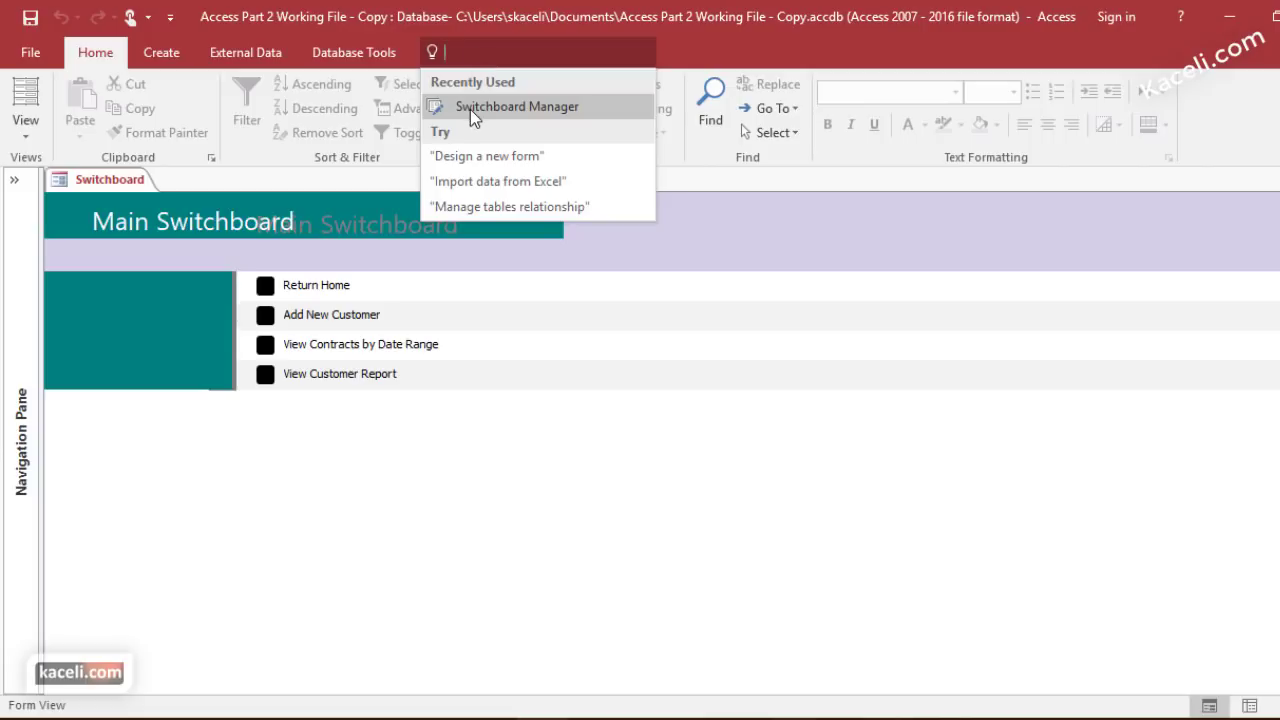
left_click(150, 17)
left_click(150, 17)
left_click(171, 18)
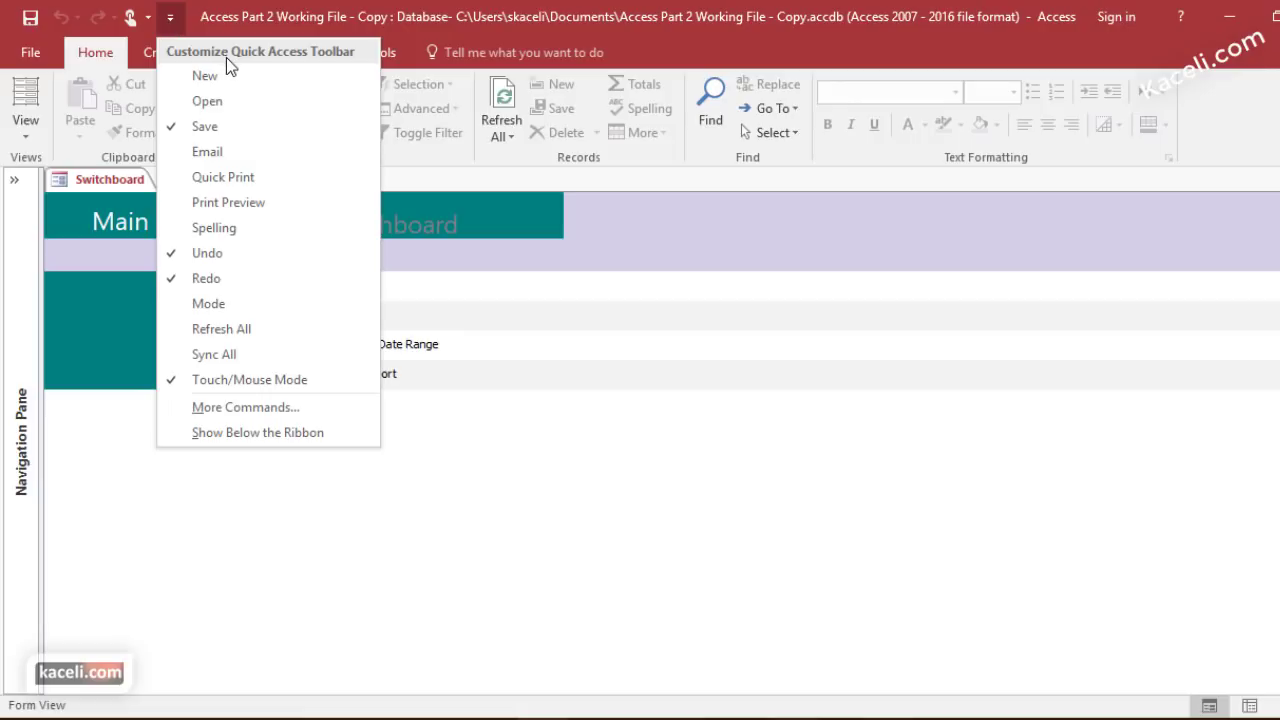
left_click(260, 411)
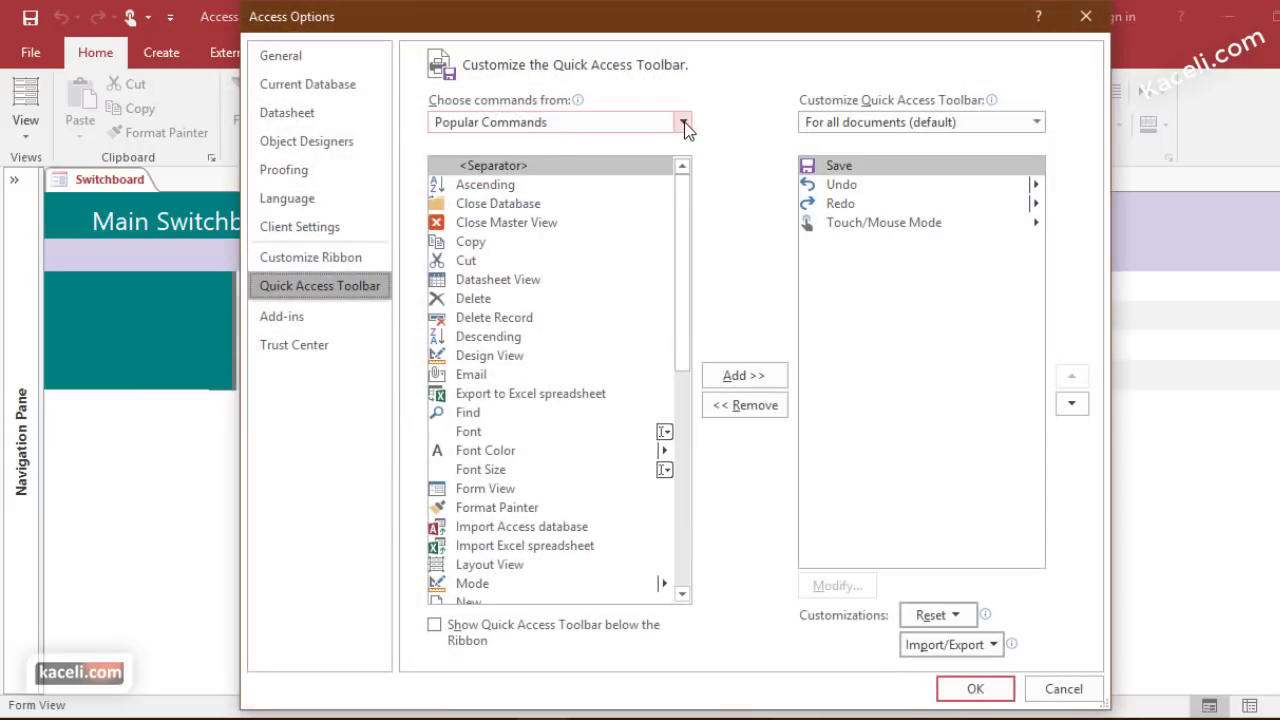
left_click(684, 122)
left_click(489, 181)
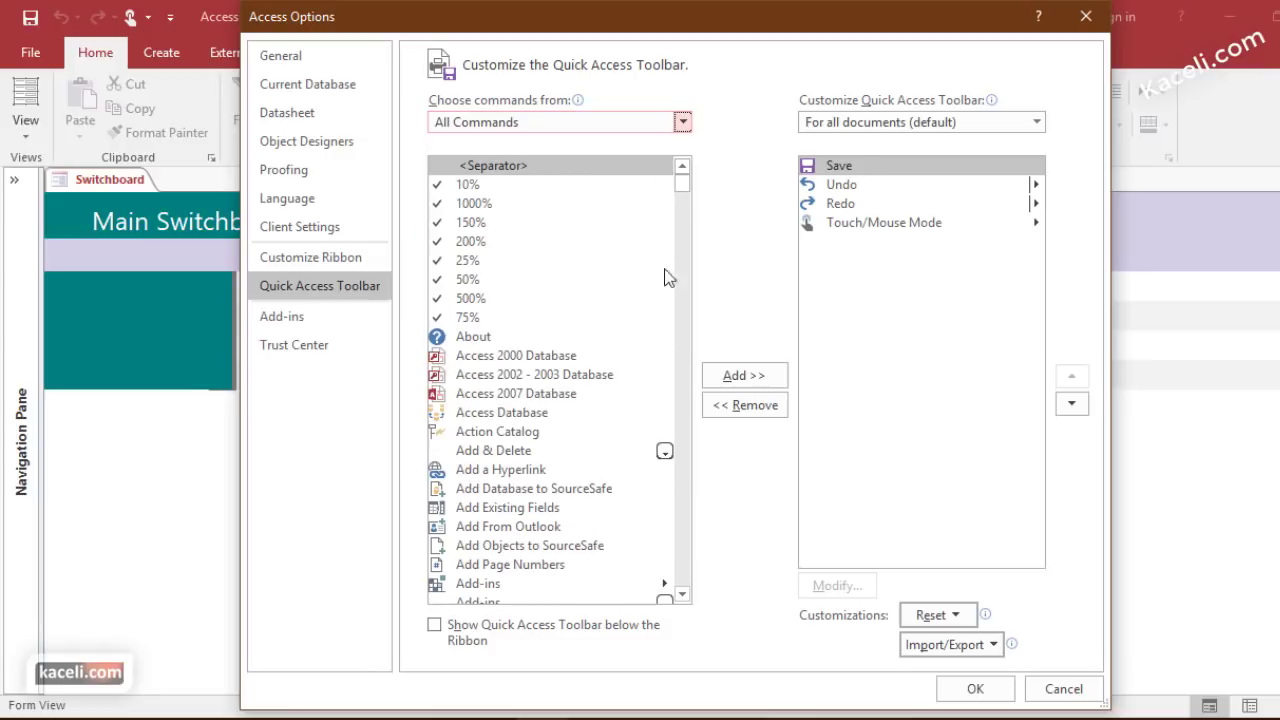
left_click_drag(681, 185, 710, 547)
left_click(517, 350)
left_click(739, 379)
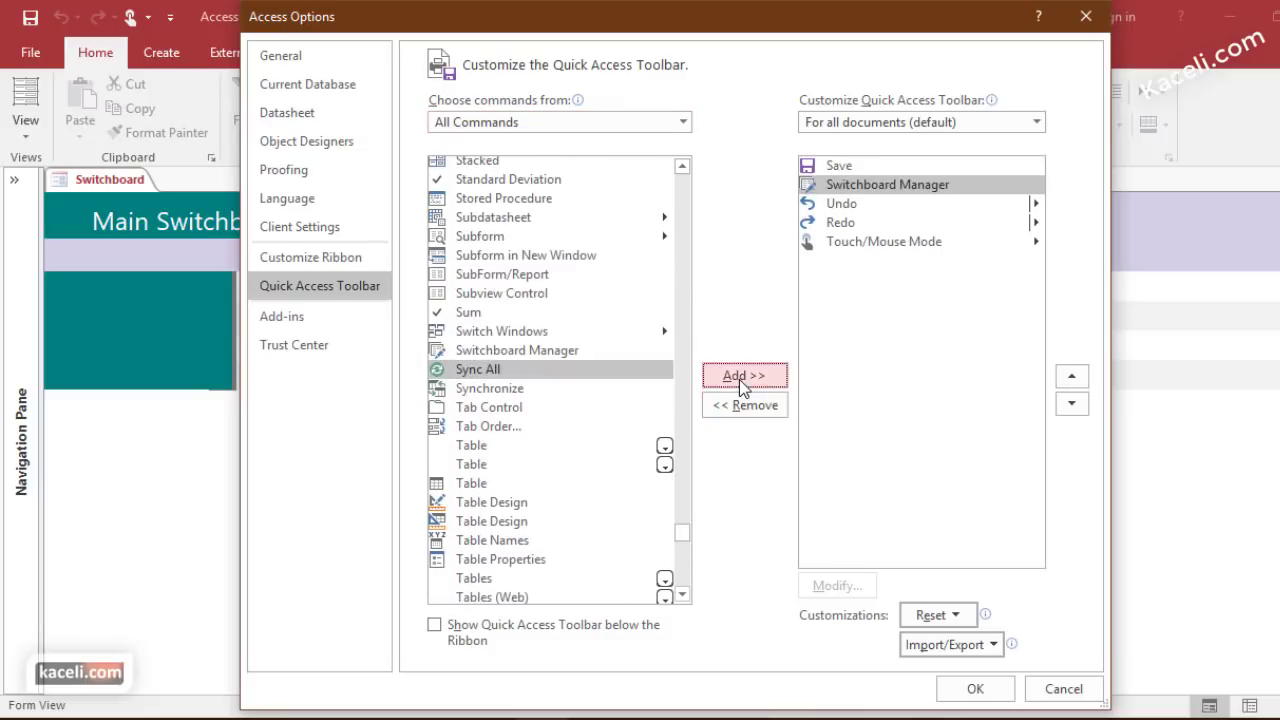
left_click(975, 688)
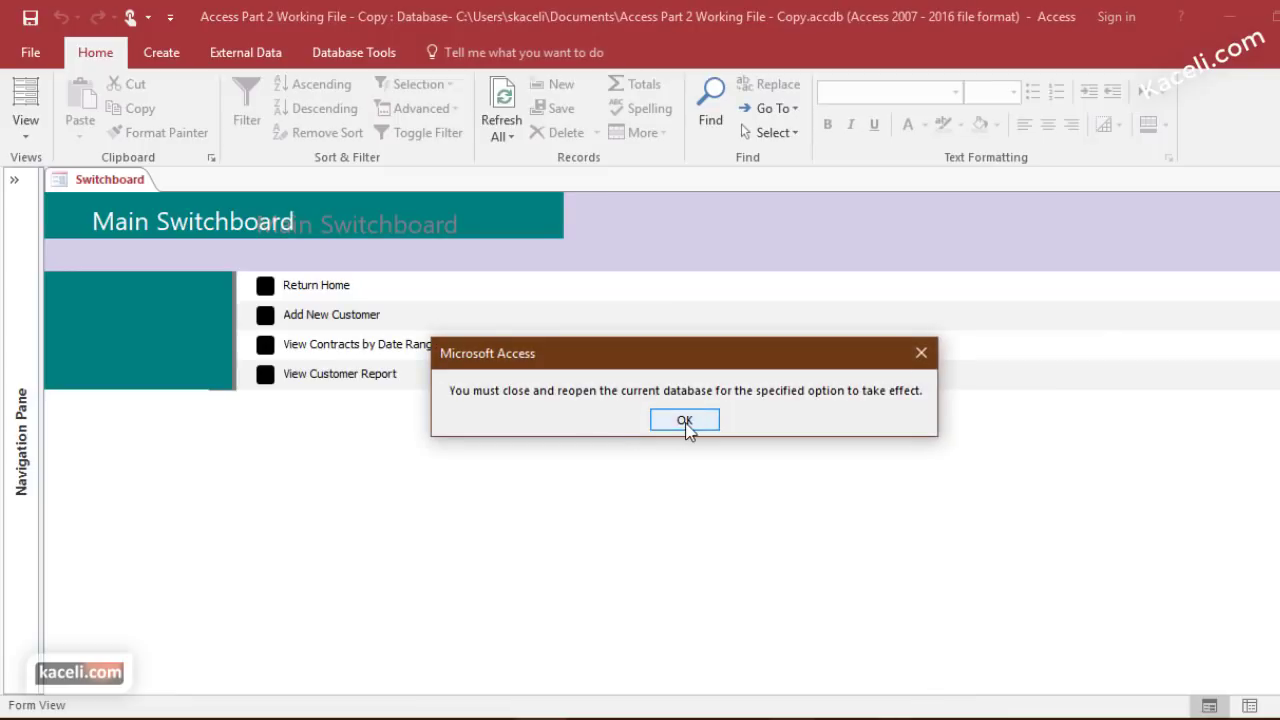
Step: Dismiss the restart notice, launch Switchboard Manager from the toolbar, and select the Reports page
left_click(685, 420)
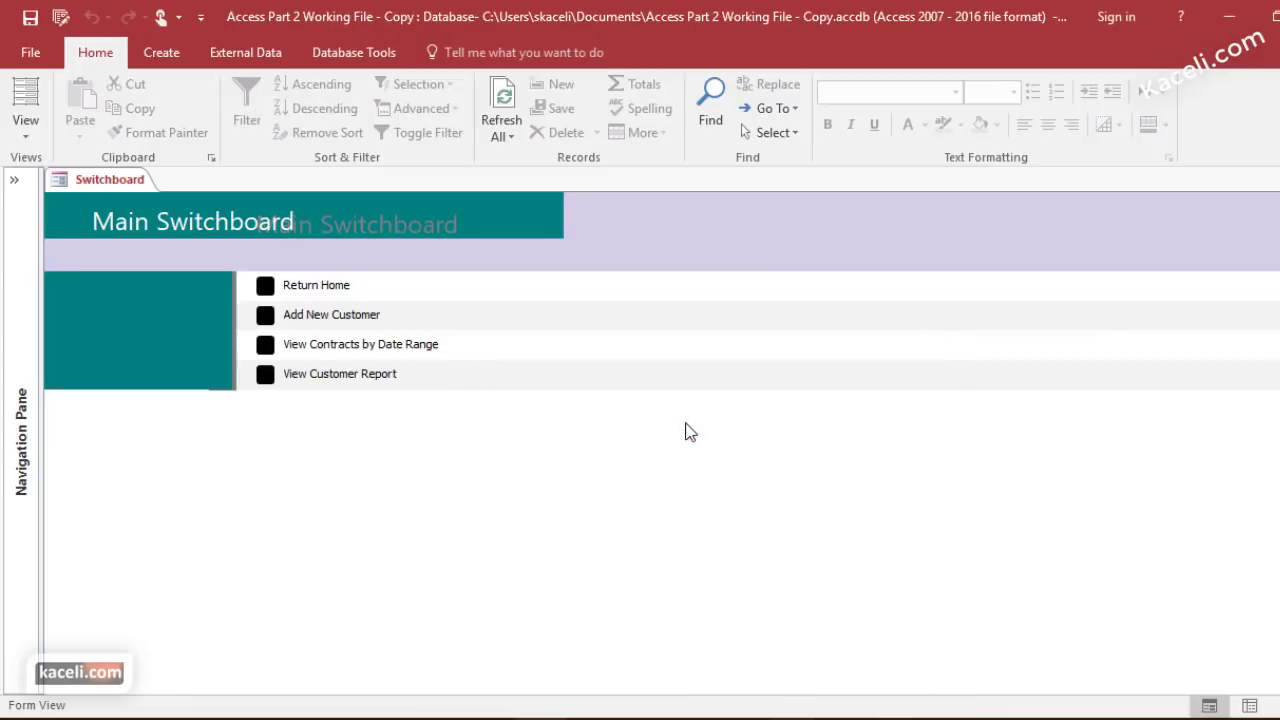
left_click(58, 17)
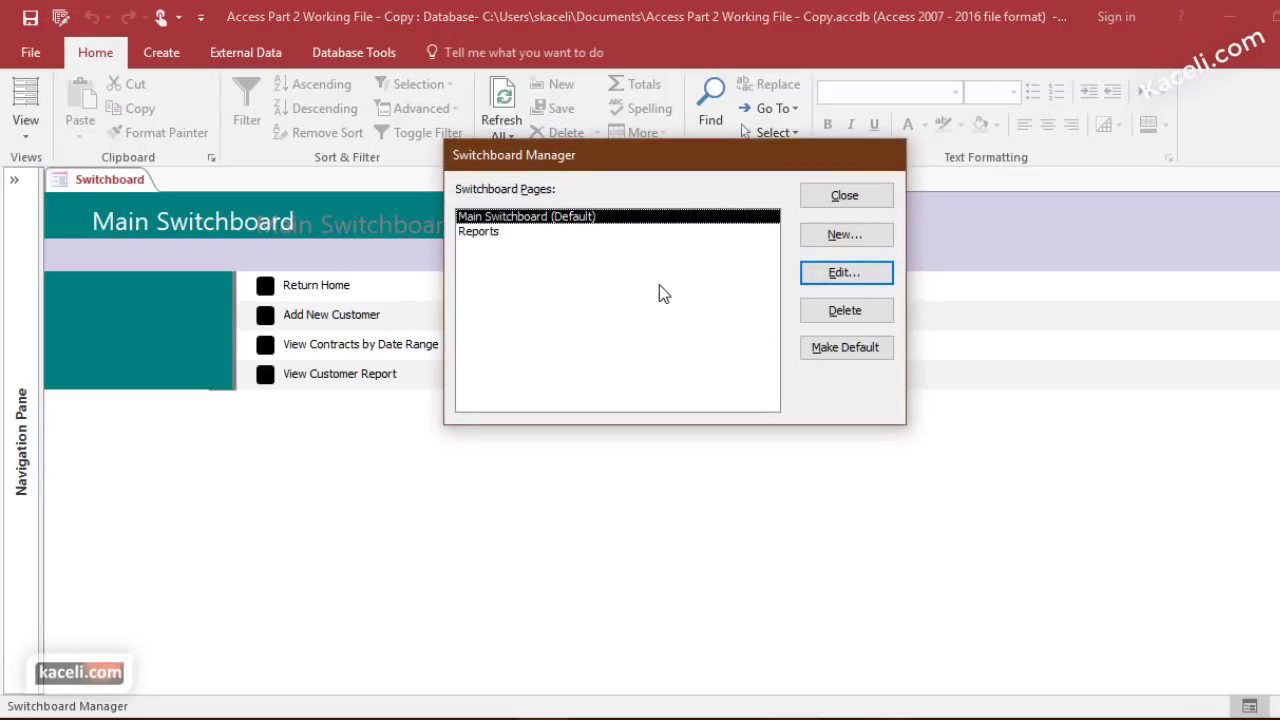
left_click(496, 232)
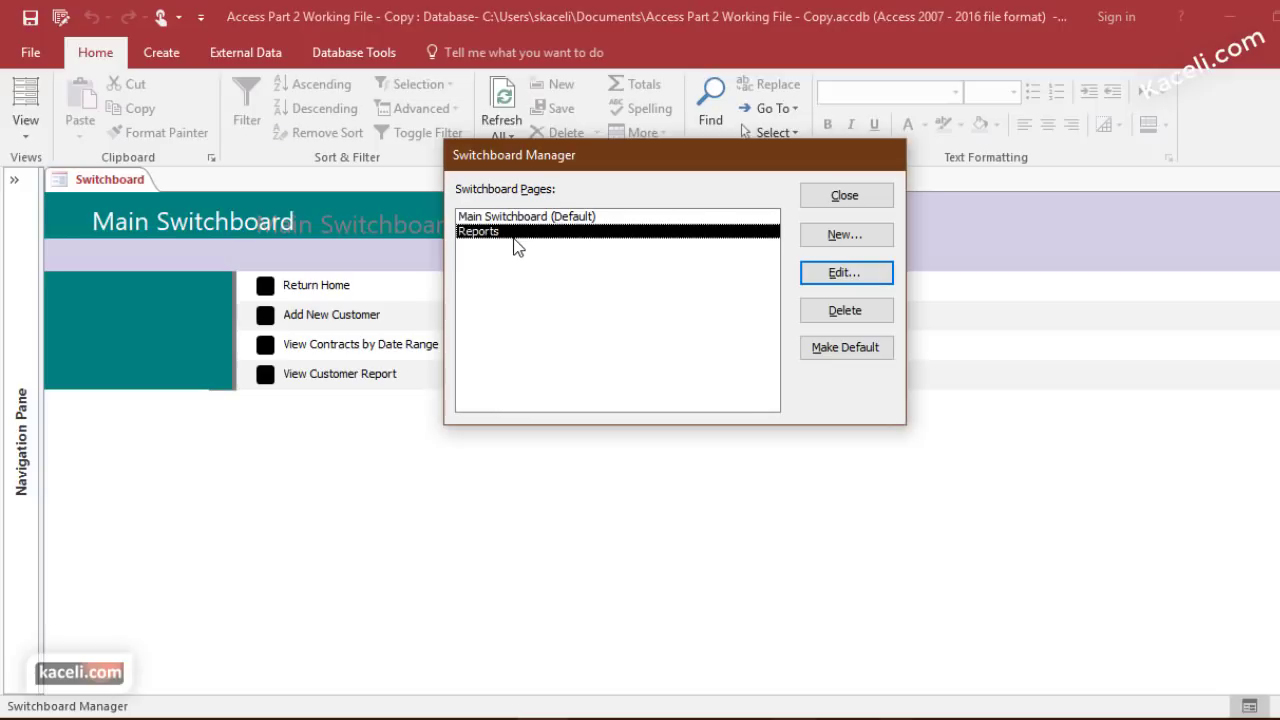